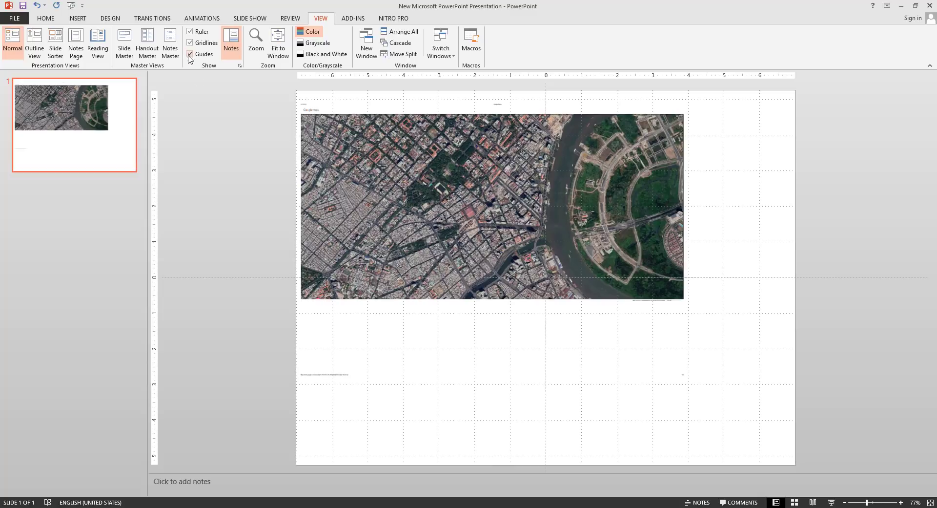
- Enlarge the map picture to about the slide's width and crop away the white margins and printed captions around the satellite image
{"action": "left_click_drag", "start_coordinate": [361, 205], "coordinate": [362, 218]}
{"action": "left_click_drag", "start_coordinate": [684, 387], "coordinate": [802, 450]}
{"action": "right_click", "coordinate": [572, 271]}
{"action": "left_click", "coordinate": [602, 250]}
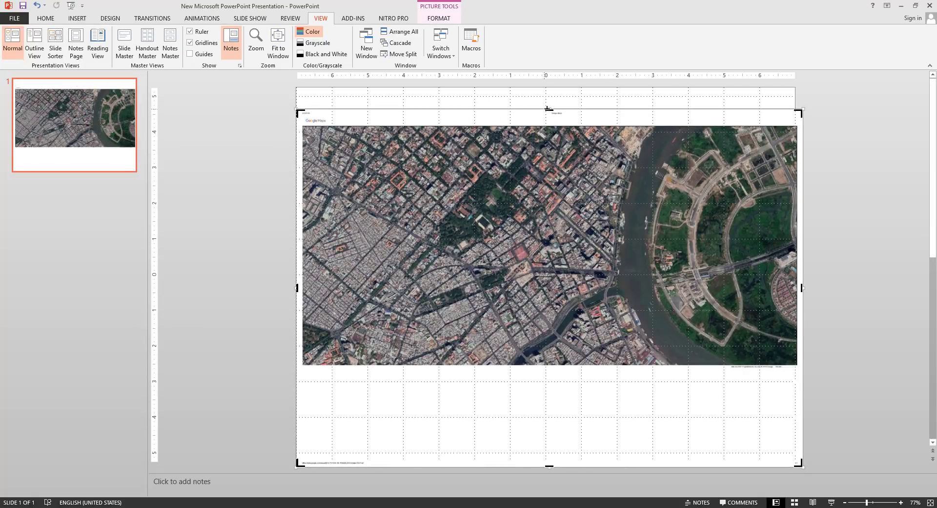
{"action": "left_click_drag", "start_coordinate": [549, 109], "coordinate": [548, 128]}
{"action": "left_click_drag", "start_coordinate": [550, 466], "coordinate": [552, 364]}
{"action": "left_click_drag", "start_coordinate": [801, 246], "coordinate": [792, 246]}
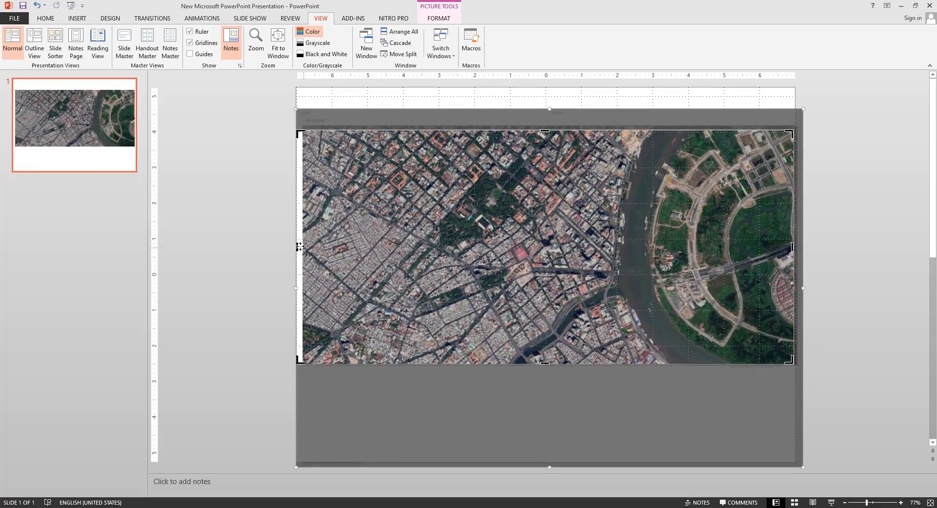
{"action": "left_click_drag", "start_coordinate": [299, 246], "coordinate": [307, 247]}
{"action": "left_click", "coordinate": [872, 286]}
- Resize the cropped map to span the full slide width and place it near the slide's vertical center
{"action": "left_click_drag", "start_coordinate": [600, 234], "coordinate": [591, 290]}
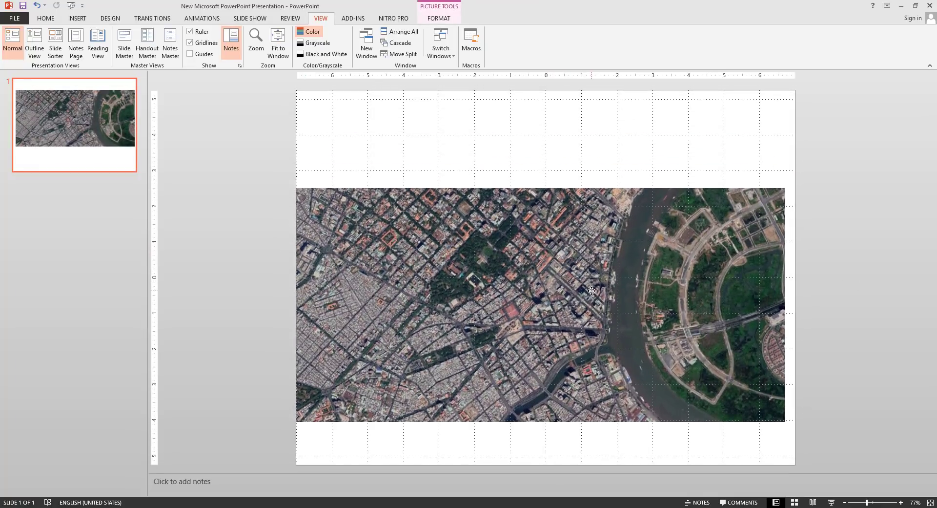
{"action": "left_click_drag", "start_coordinate": [784, 188], "coordinate": [789, 183]}
{"action": "left_click_drag", "start_coordinate": [795, 301], "coordinate": [796, 301]}
{"action": "left_click_drag", "start_coordinate": [659, 291], "coordinate": [658, 279]}
{"action": "left_click", "coordinate": [230, 211]}
- Open the map picture's format settings and set its color saturation to 0%
{"action": "right_click", "coordinate": [412, 209]}
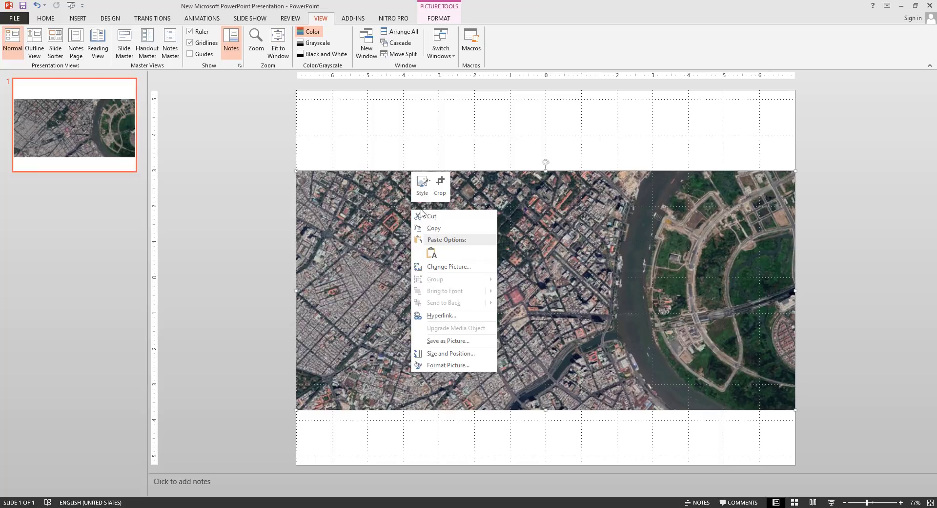
{"action": "left_click", "coordinate": [448, 365]}
{"action": "left_click", "coordinate": [872, 100]}
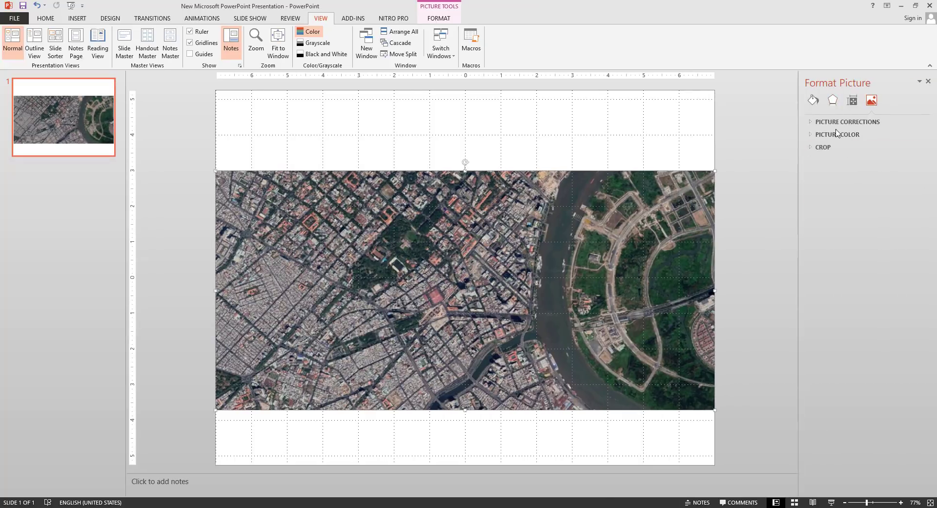
{"action": "left_click", "coordinate": [825, 122]}
{"action": "left_click", "coordinate": [815, 246]}
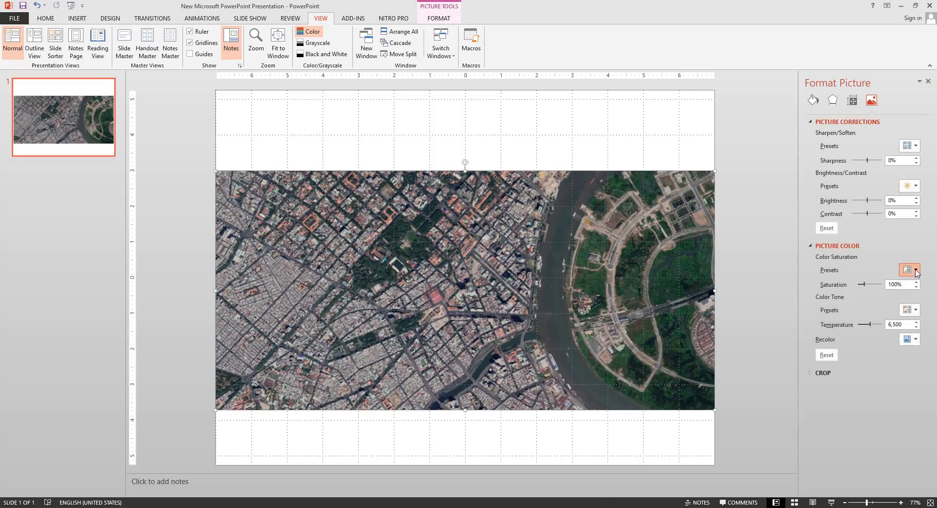
{"action": "left_click", "coordinate": [911, 270]}
{"action": "left_click", "coordinate": [865, 409]}
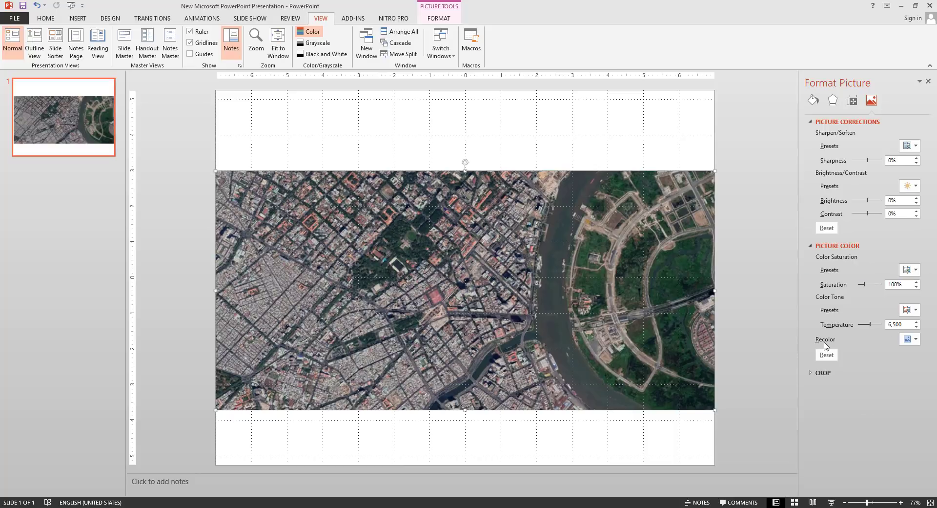
{"action": "left_click", "coordinate": [915, 311]}
{"action": "left_click", "coordinate": [915, 311]}
{"action": "left_click", "coordinate": [915, 310]}
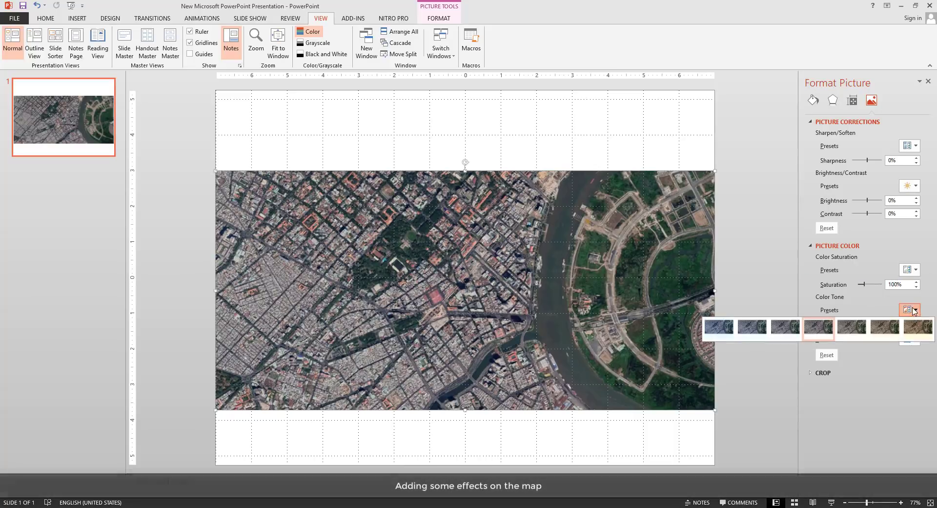
{"action": "left_click", "coordinate": [915, 310]}
{"action": "left_click", "coordinate": [910, 269]}
{"action": "left_click", "coordinate": [718, 289]}
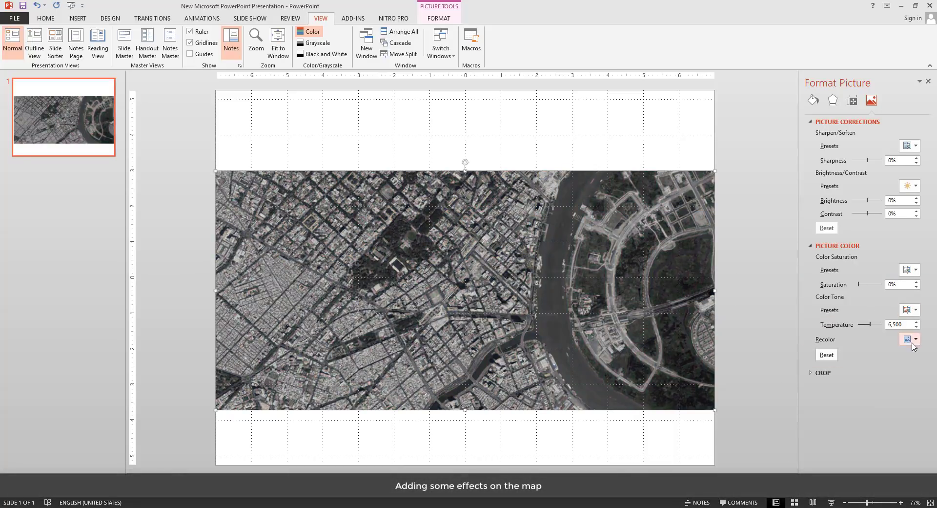
- Try a light gray recolor and a washed-out recolor with 70% brightness and -70% contrast on the map
{"action": "left_click", "coordinate": [914, 340]}
{"action": "left_click", "coordinate": [719, 408]}
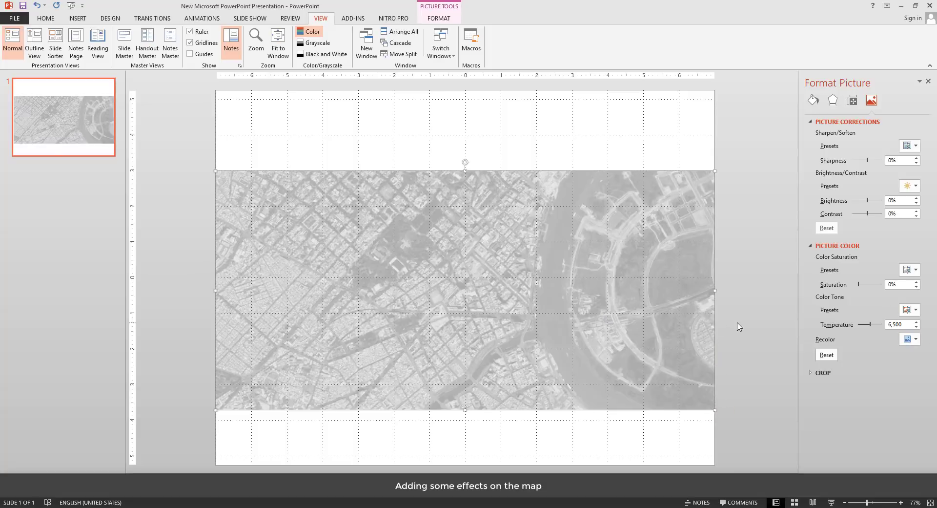
{"action": "left_click", "coordinate": [739, 327]}
{"action": "left_click", "coordinate": [636, 262]}
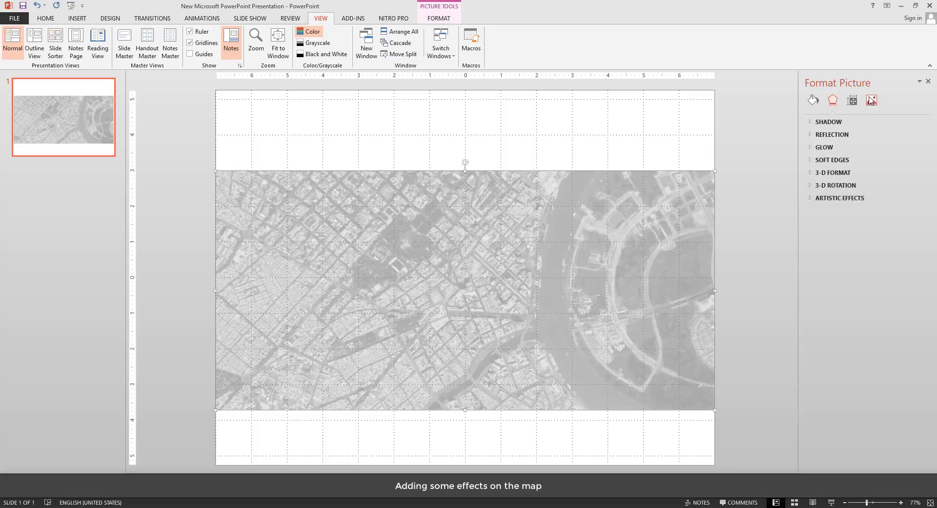
{"action": "left_click", "coordinate": [872, 101]}
{"action": "left_click", "coordinate": [915, 339]}
{"action": "left_click", "coordinate": [824, 361]}
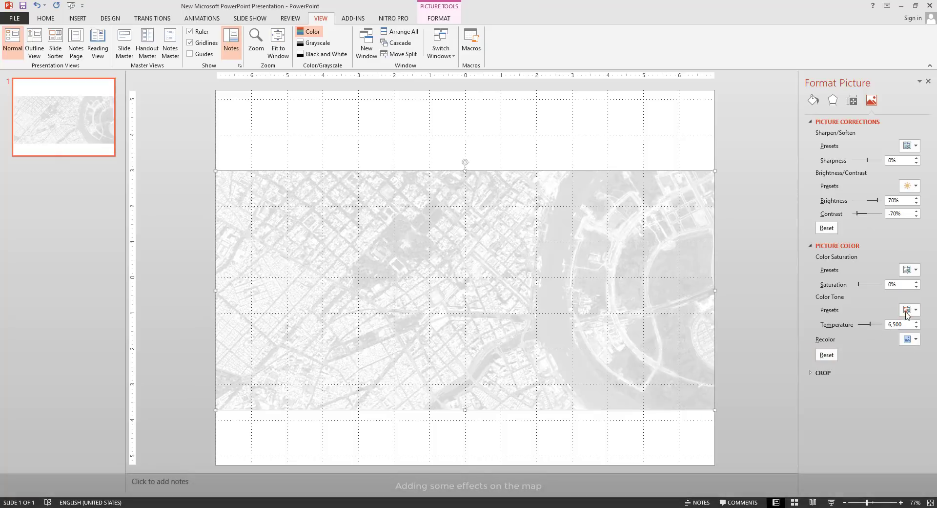
- Recolor the map picture with a medium gray variant
{"action": "left_click", "coordinate": [914, 339]}
{"action": "left_click", "coordinate": [752, 355]}
{"action": "left_click", "coordinate": [749, 351]}
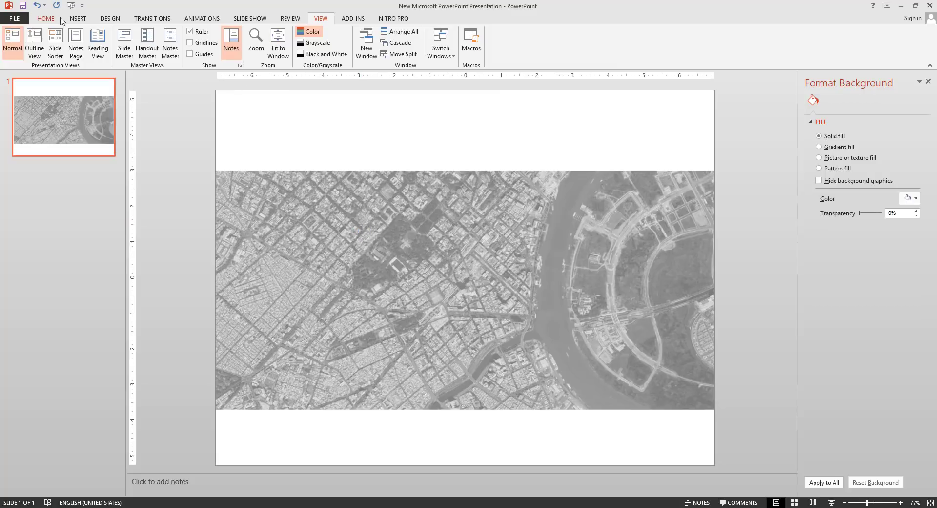
{"action": "left_click", "coordinate": [59, 18]}
{"action": "left_click", "coordinate": [469, 52]}
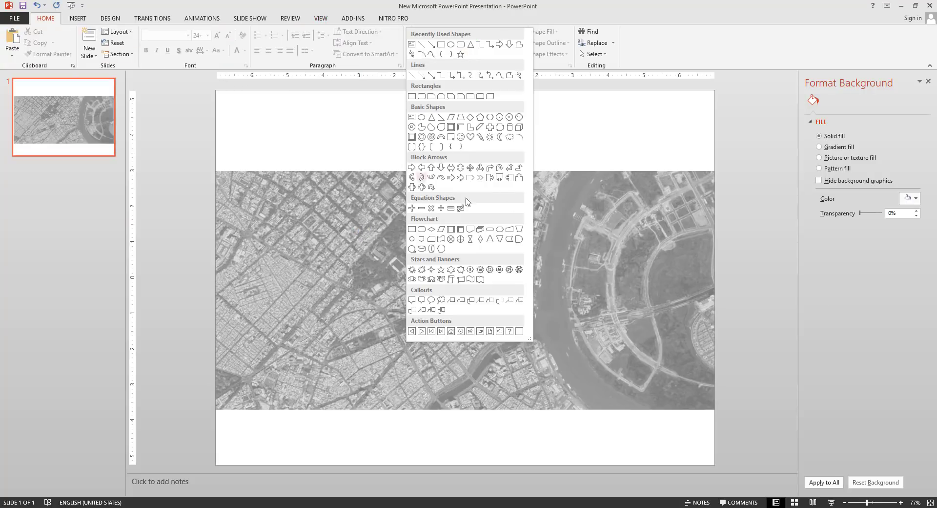
{"action": "left_click", "coordinate": [360, 83]}
- Draw a four-sided freeform shape about 0.69" high and 0.53" wide over the city block west of the river
{"action": "left_click", "coordinate": [77, 18]}
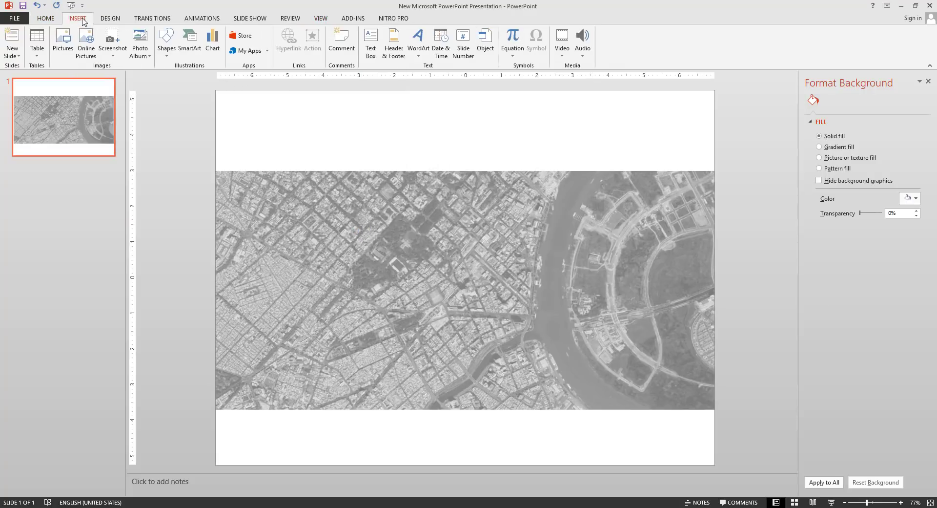
{"action": "left_click", "coordinate": [166, 44]}
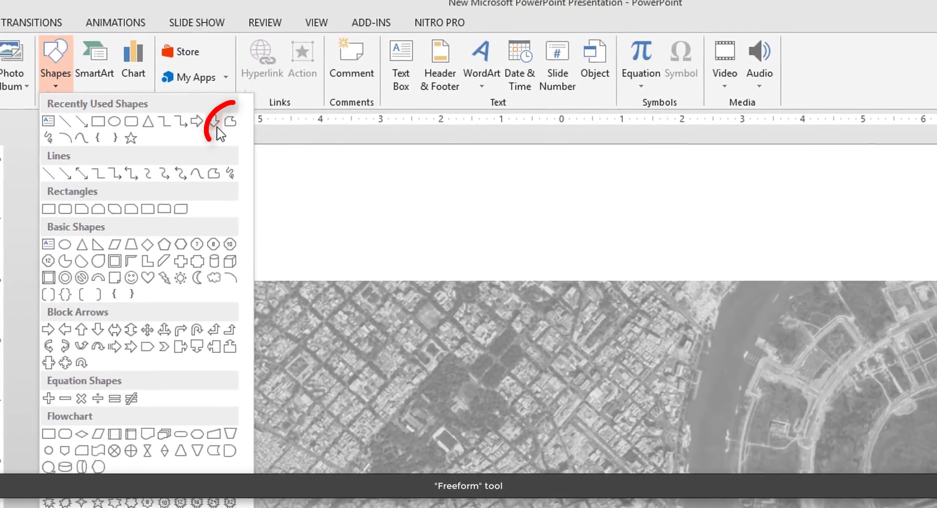
{"action": "left_click", "coordinate": [228, 138]}
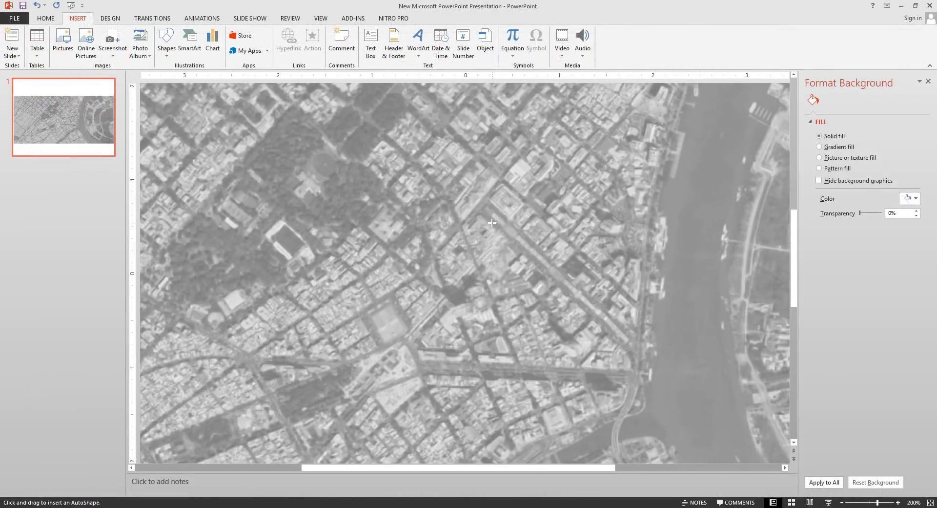
{"action": "scroll", "coordinate": [492, 222], "scroll_direction": "up", "scroll_amount": 5}
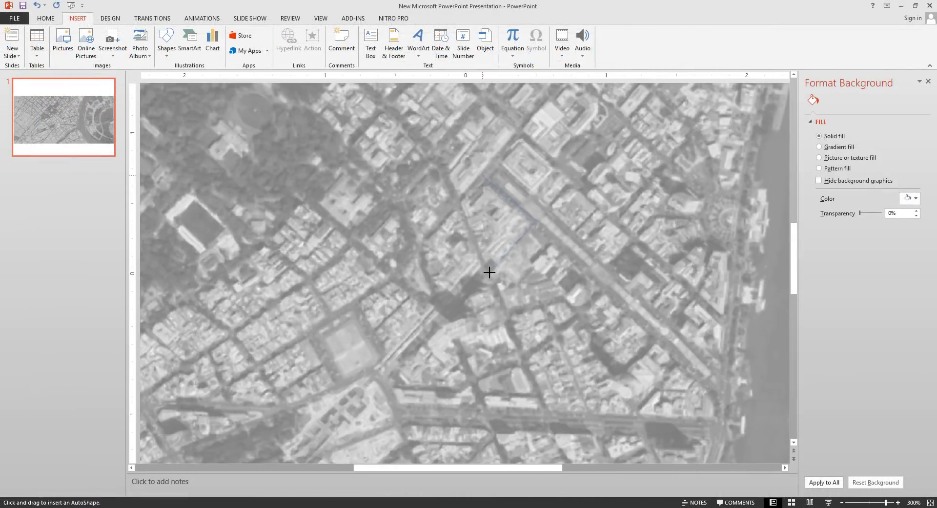
{"action": "left_click", "coordinate": [462, 204]}
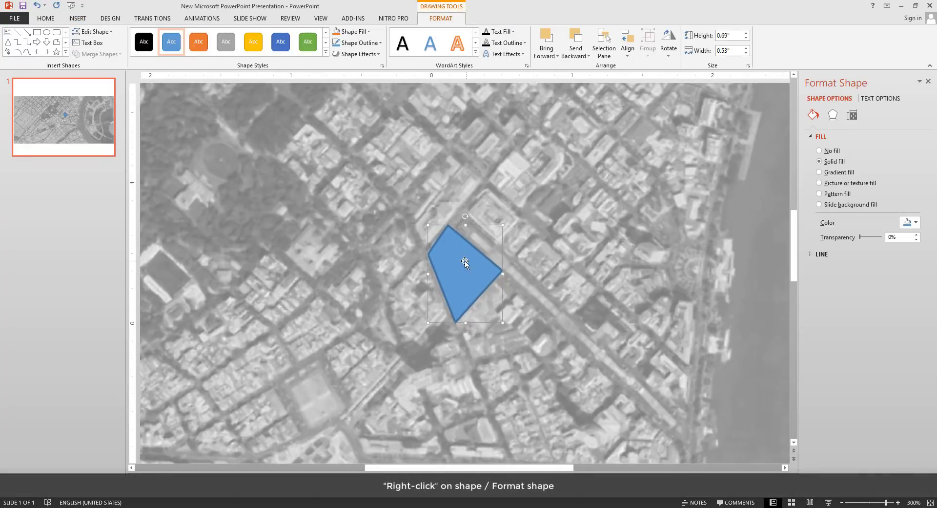
- Format the freeform shape's outline as a solid red line 2 pt wide
{"action": "right_click", "coordinate": [464, 260]}
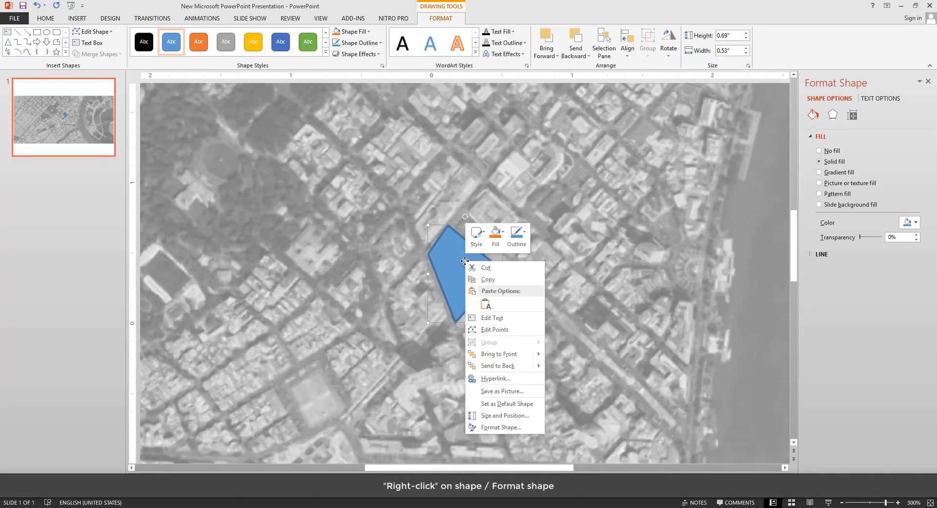
{"action": "left_click", "coordinate": [510, 430]}
{"action": "scroll", "coordinate": [573, 291], "scroll_direction": "down", "scroll_amount": 10}
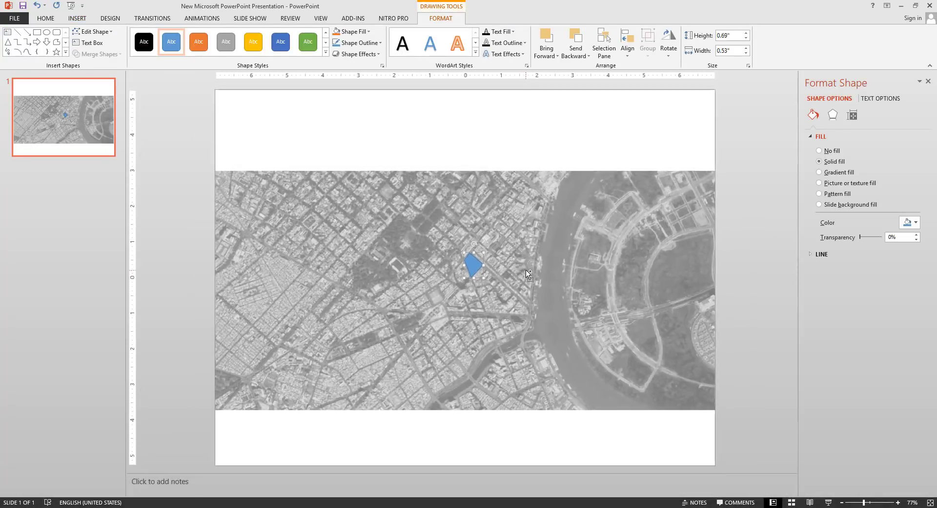
{"action": "left_click", "coordinate": [838, 136]}
{"action": "left_click", "coordinate": [825, 147]}
{"action": "left_click", "coordinate": [822, 136]}
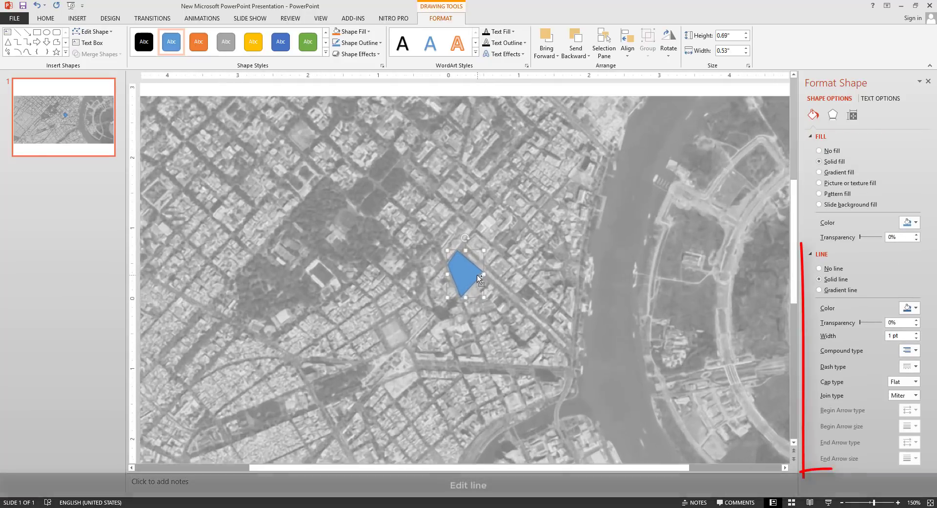
{"action": "scroll", "coordinate": [479, 279], "scroll_direction": "up", "scroll_amount": 5}
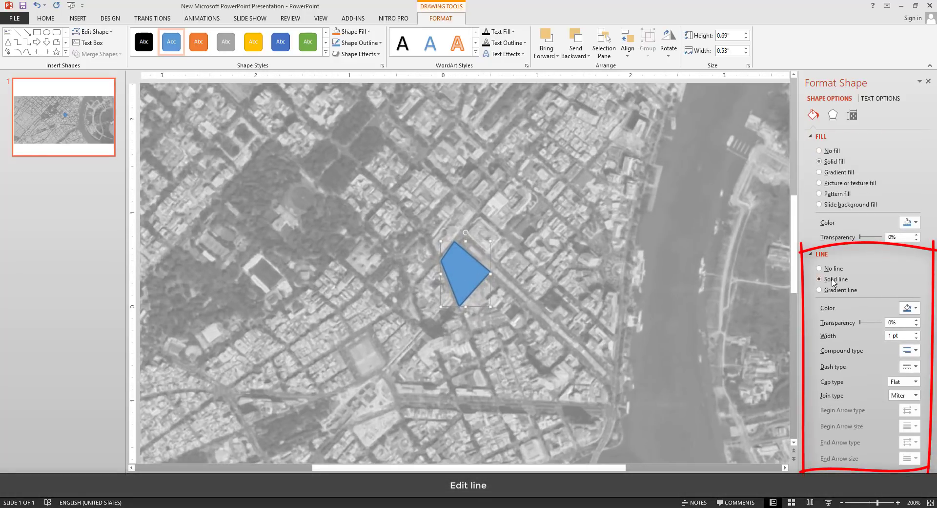
{"action": "left_click", "coordinate": [911, 308]}
{"action": "left_click", "coordinate": [865, 388]}
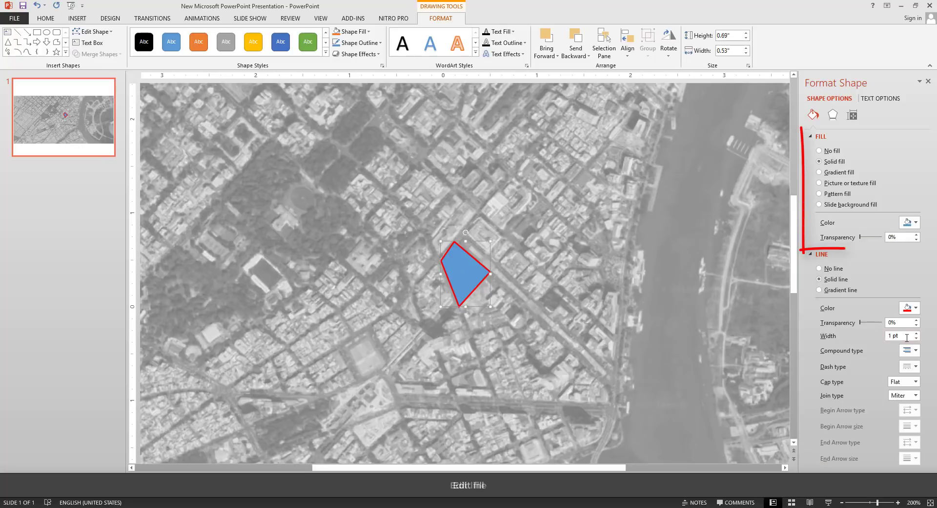
{"action": "left_click_drag", "start_coordinate": [892, 337], "coordinate": [874, 336]}
{"action": "type", "text": "2"}
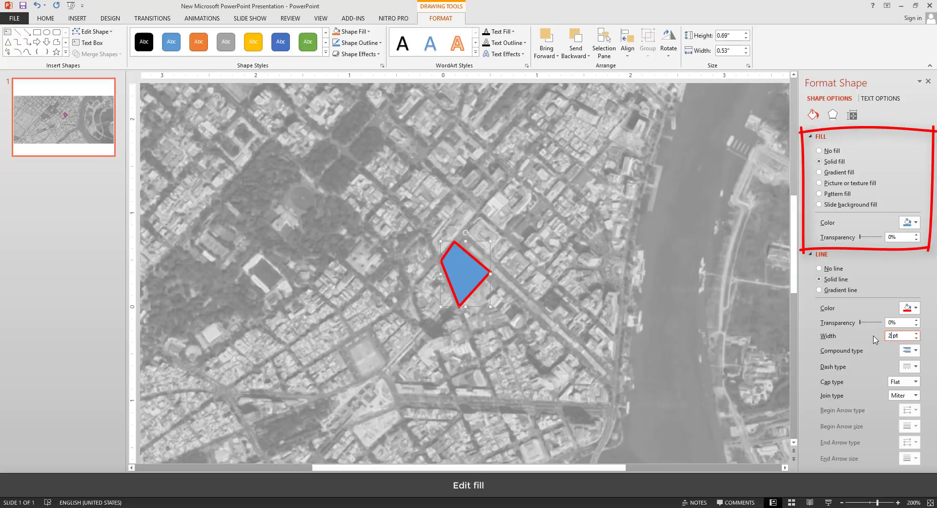
- Try a multi-line compound type on the outline, restore the simple type, and set the dash type to Dash
{"action": "left_click", "coordinate": [910, 350]}
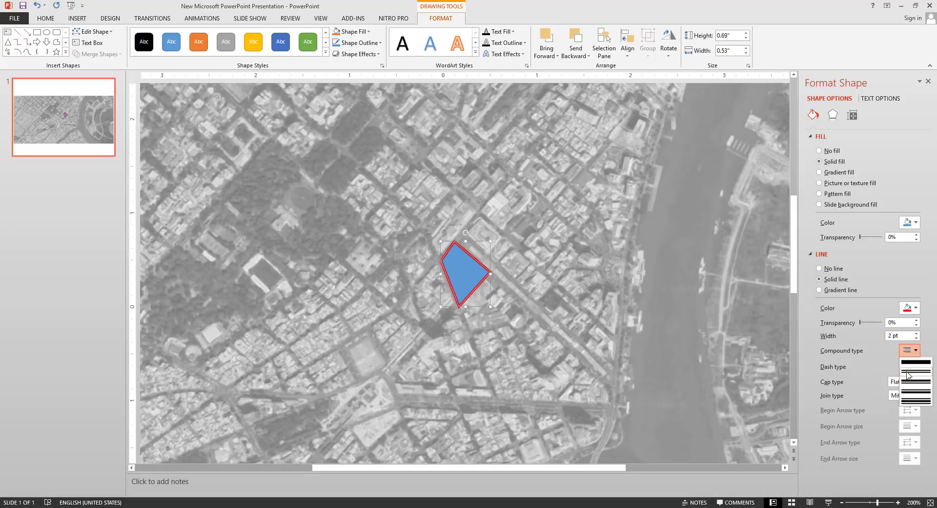
{"action": "left_click", "coordinate": [912, 401]}
{"action": "left_click", "coordinate": [912, 351]}
{"action": "left_click", "coordinate": [912, 363]}
{"action": "left_click", "coordinate": [909, 367]}
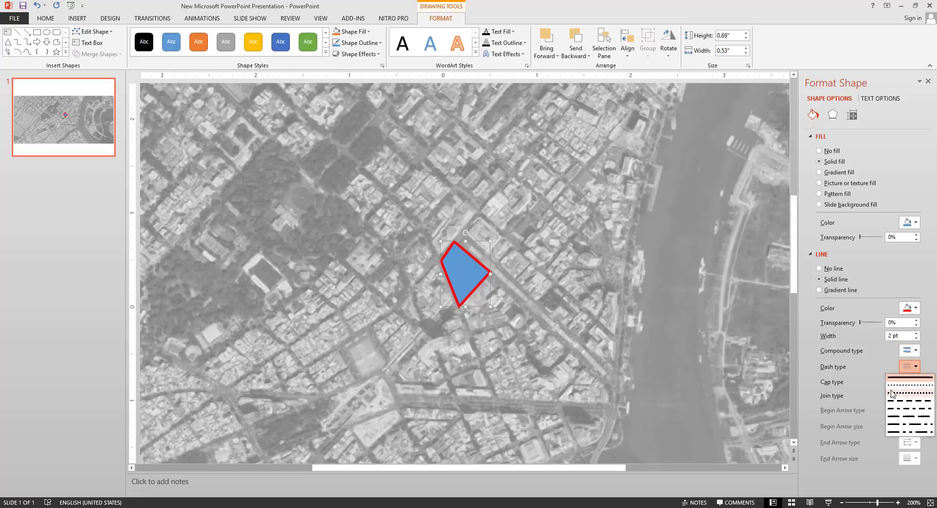
{"action": "left_click", "coordinate": [900, 400]}
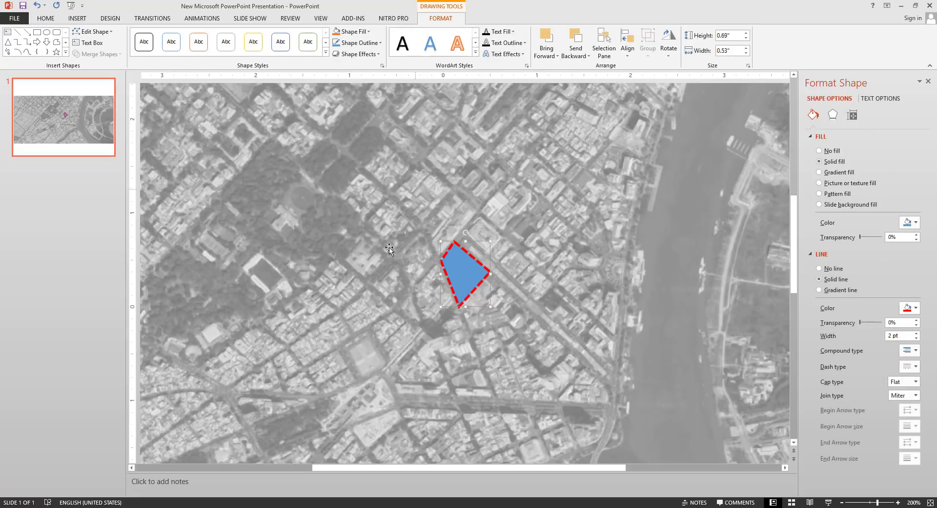
- Try gradient, picture or texture, pattern and slide background fills on the shape, and return it to a solid fill
{"action": "left_click", "coordinate": [820, 173]}
{"action": "left_click", "coordinate": [820, 183]}
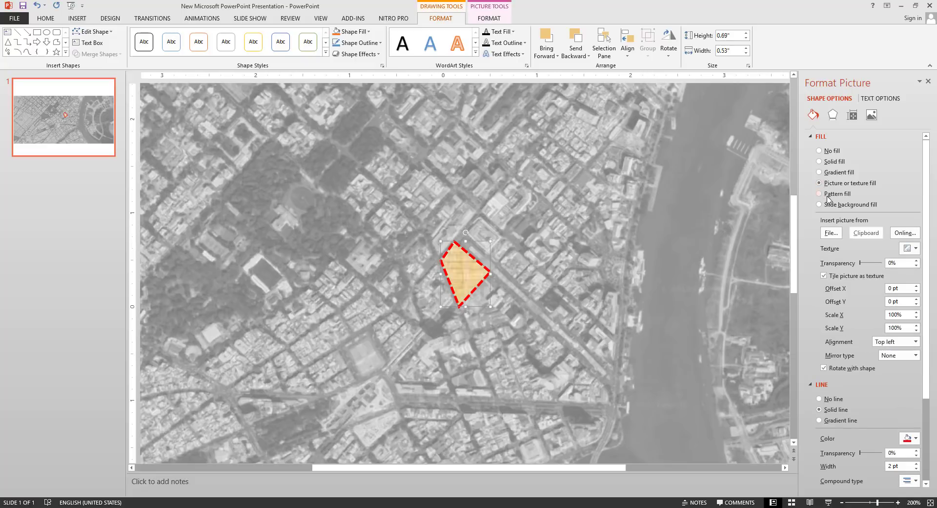
{"action": "left_click", "coordinate": [820, 193]}
{"action": "left_click", "coordinate": [820, 204]}
{"action": "left_click", "coordinate": [820, 163]}
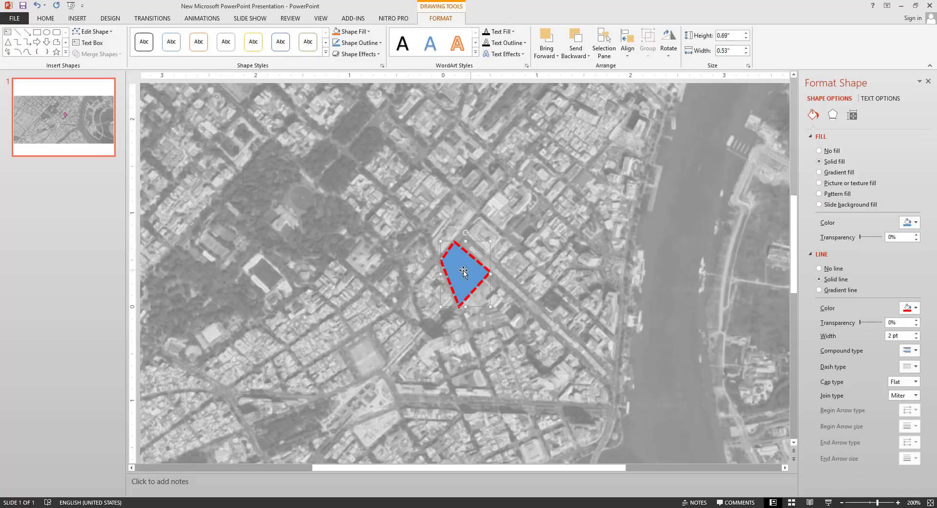
- Fill the shape with solid red, try 50% transparency, and set the transparency to 75%
{"action": "left_click", "coordinate": [912, 223]}
{"action": "left_click", "coordinate": [866, 302]}
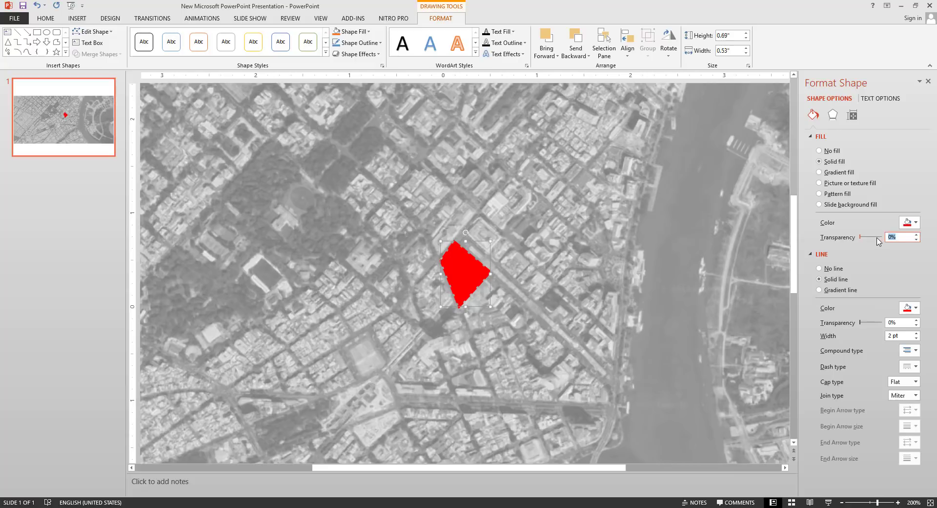
{"action": "type", "text": "50"}
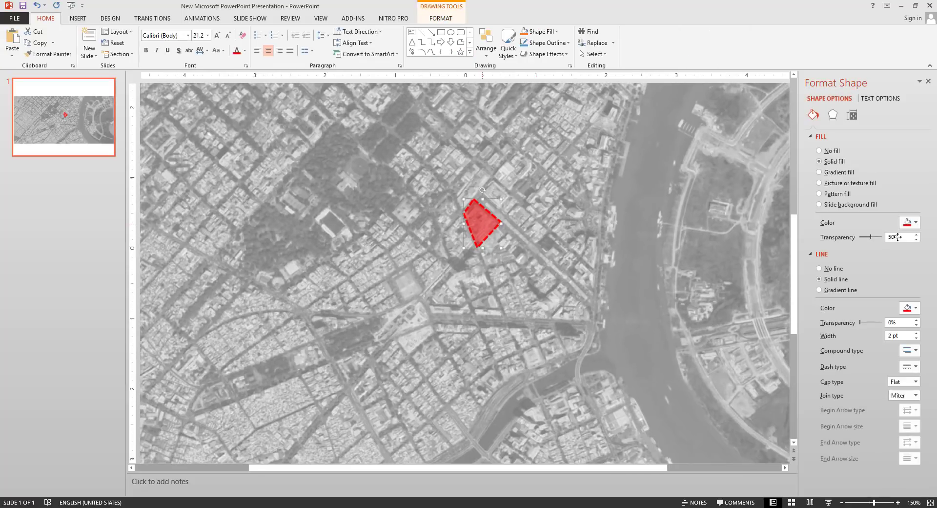
{"action": "type", "text": "75"}
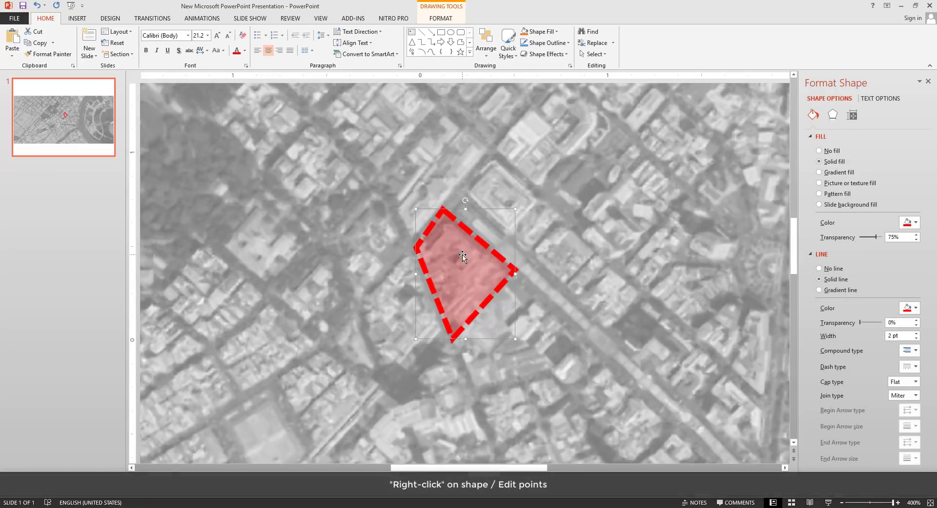
- Edit the points of the red freeform shape and nudge its left corner slightly outward
{"action": "right_click", "coordinate": [463, 255]}
{"action": "left_click", "coordinate": [481, 326]}
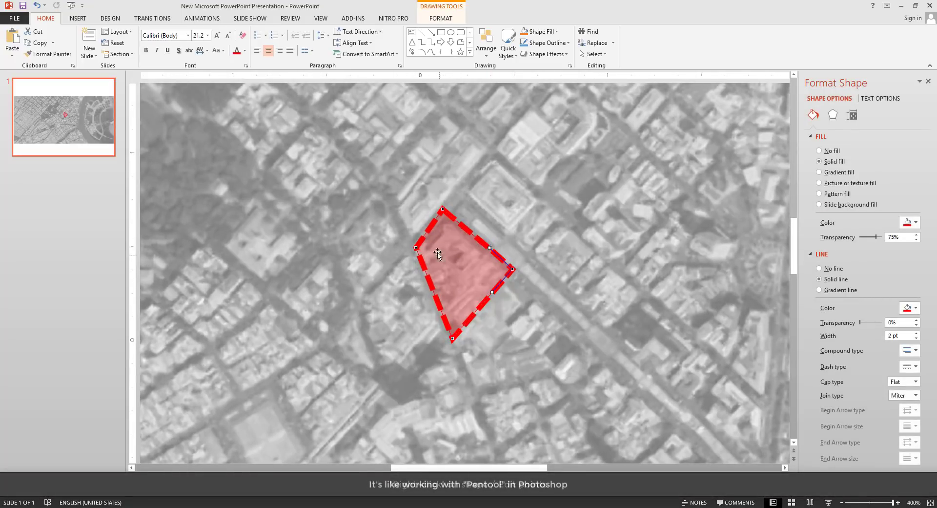
{"action": "left_click", "coordinate": [417, 249]}
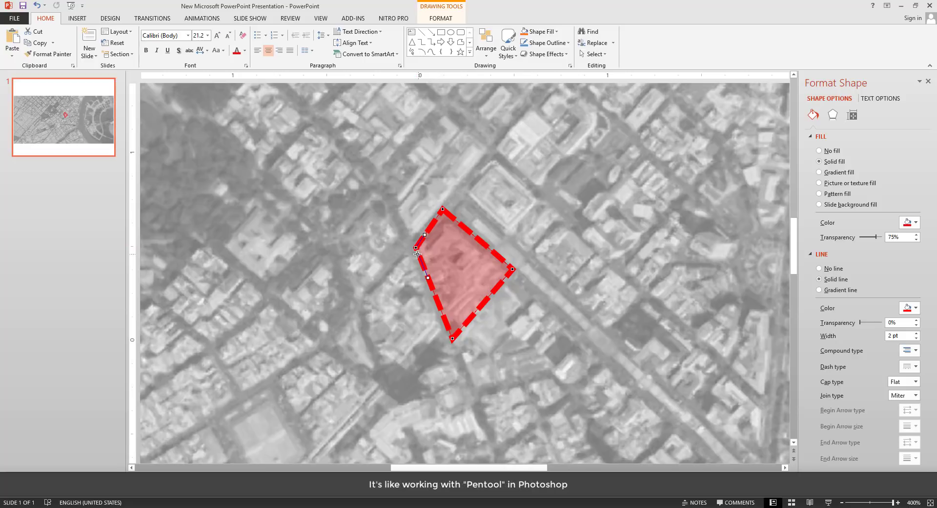
- Add a point on the red shape's lower-left edge, pull it inward, and delete it again
{"action": "right_click", "coordinate": [433, 291]}
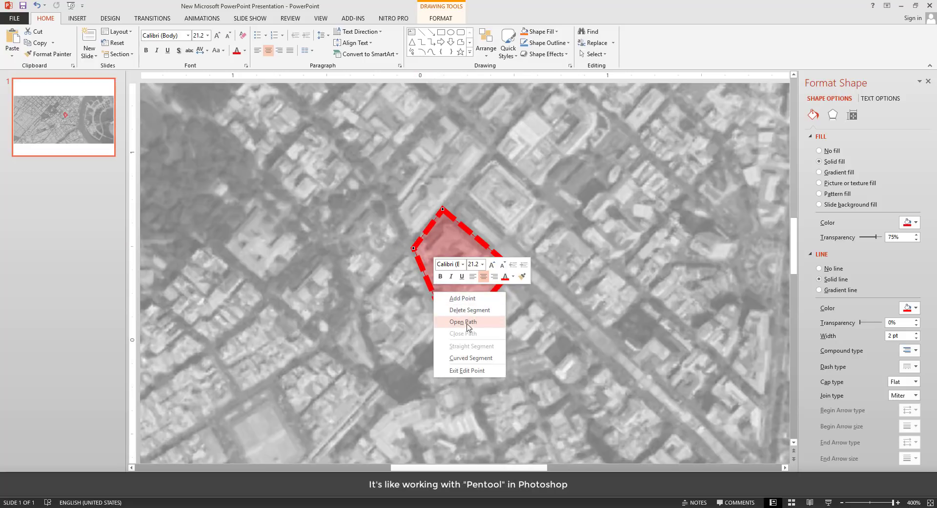
{"action": "left_click", "coordinate": [463, 297]}
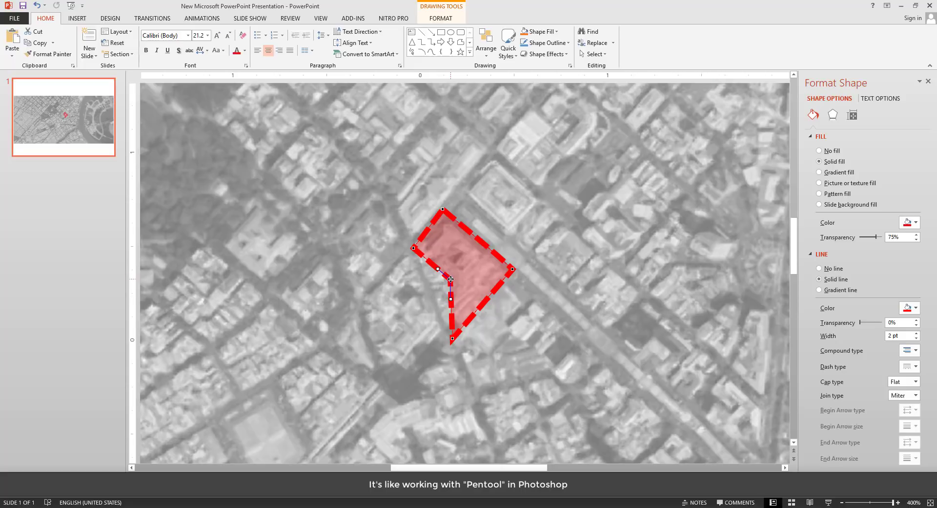
{"action": "right_click", "coordinate": [451, 279]}
{"action": "left_click", "coordinate": [469, 297]}
{"action": "left_click", "coordinate": [540, 268]}
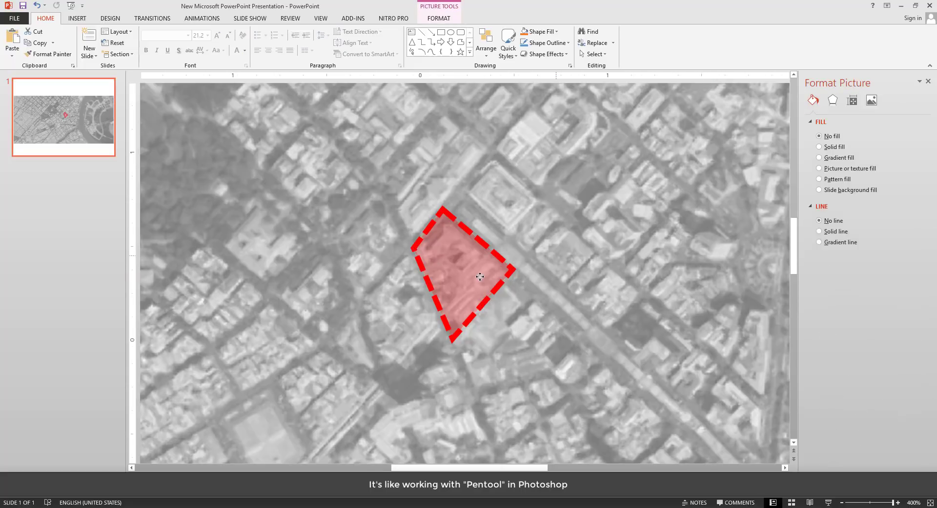
- Draw a circle about 0.78" across, overlapping the upper part of the red shape
{"action": "scroll", "coordinate": [480, 277], "scroll_direction": "down", "scroll_amount": 5}
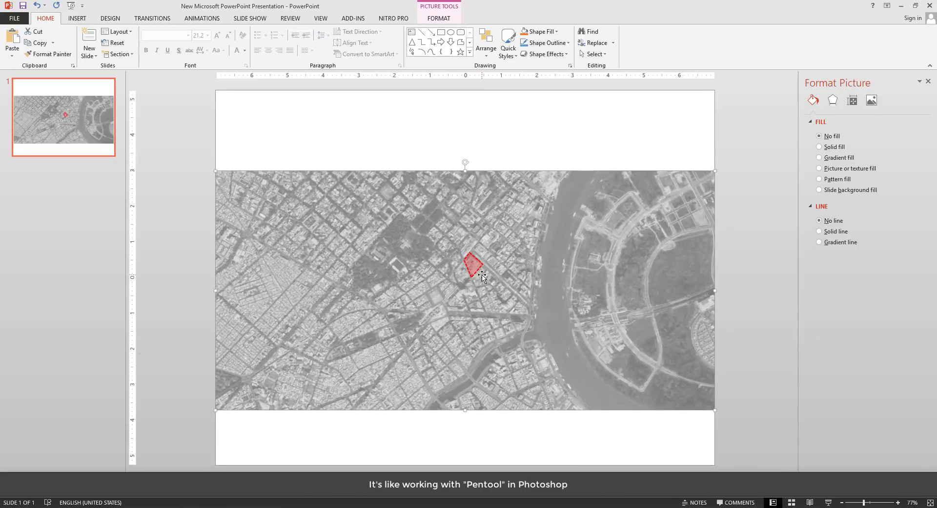
{"action": "scroll", "coordinate": [482, 277], "scroll_direction": "up", "scroll_amount": 5}
{"action": "left_click", "coordinate": [451, 32]}
{"action": "left_click_drag", "start_coordinate": [450, 164], "coordinate": [506, 218]}
{"action": "scroll", "coordinate": [470, 352], "scroll_direction": "up", "scroll_amount": 5}
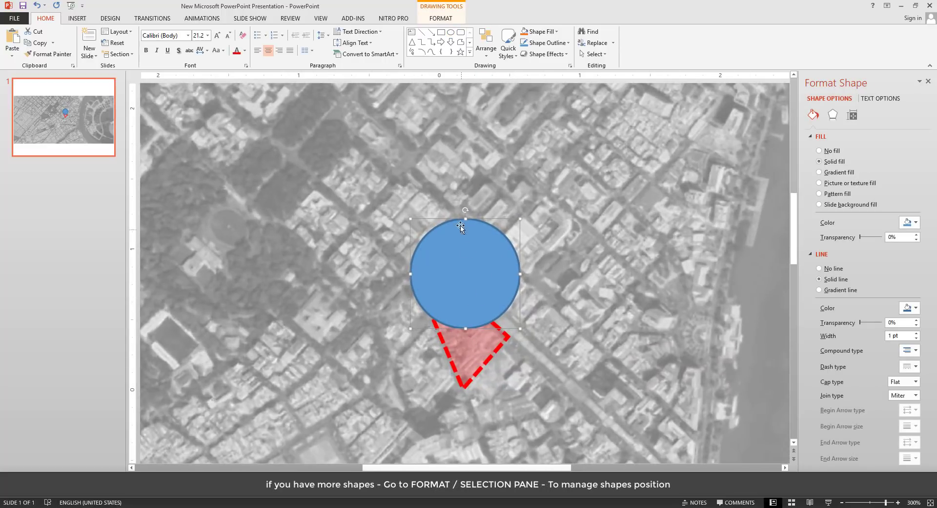
{"action": "right_click", "coordinate": [470, 254]}
{"action": "left_click", "coordinate": [441, 265]}
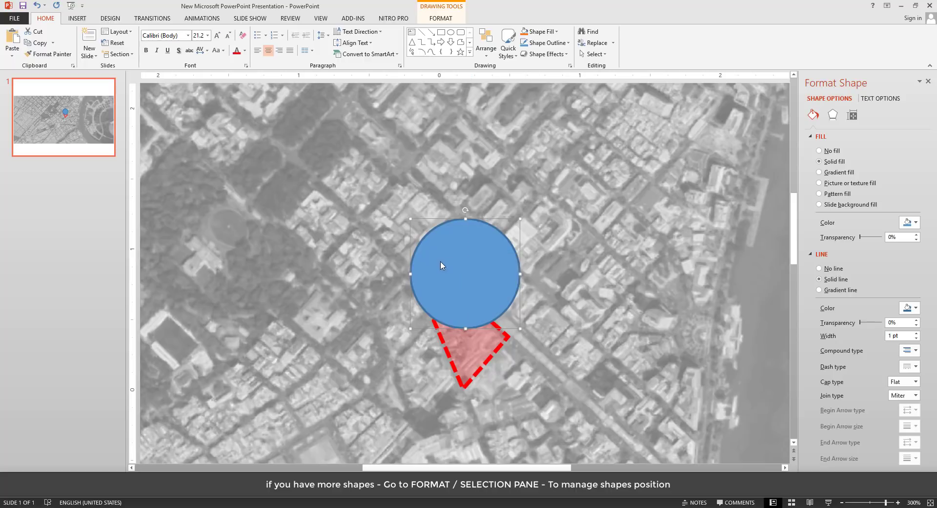
- Open the Selection Pane and rename the red freeform shape SITE LOCATION
{"action": "left_click", "coordinate": [432, 18]}
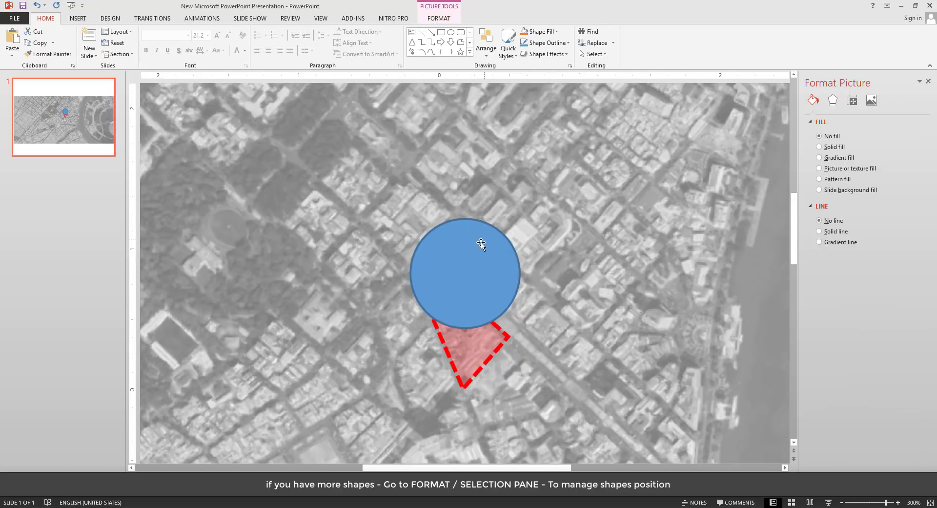
{"action": "left_click", "coordinate": [441, 18]}
{"action": "left_click", "coordinate": [605, 49]}
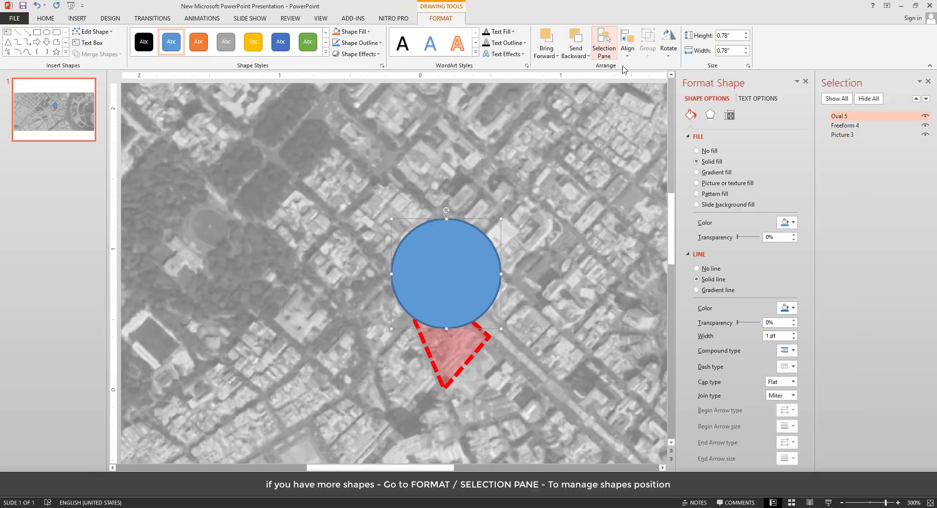
{"action": "left_click", "coordinate": [855, 117]}
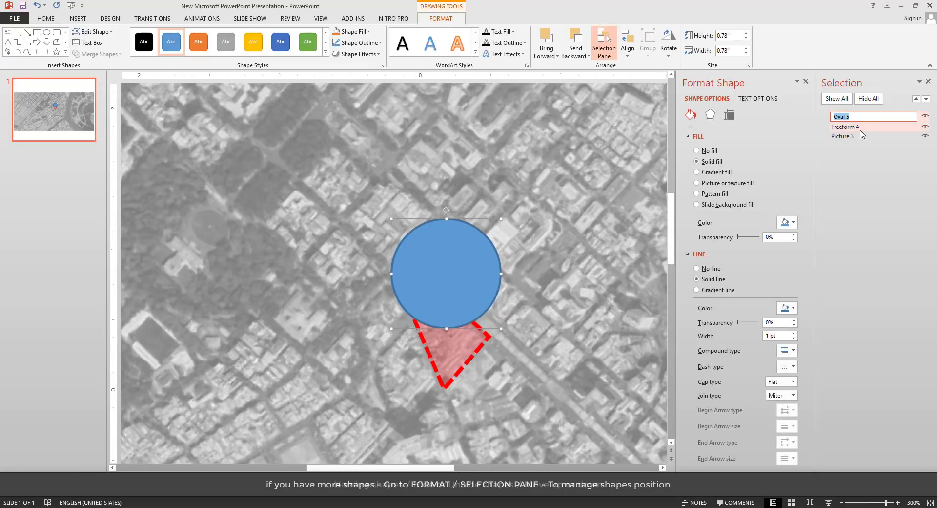
{"action": "left_click", "coordinate": [462, 354]}
{"action": "left_click", "coordinate": [864, 125]}
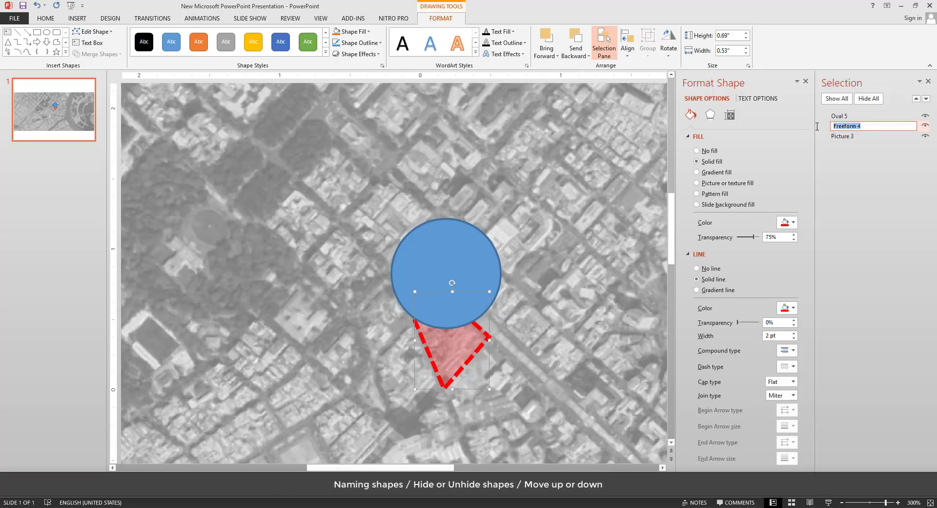
{"action": "type", "text": "SITE LOCATION"}
{"action": "key", "text": "Return"}
- Try sending the circle behind SITE LOCATION and back to the front, and toggle its visibility off and on
{"action": "left_click", "coordinate": [856, 118]}
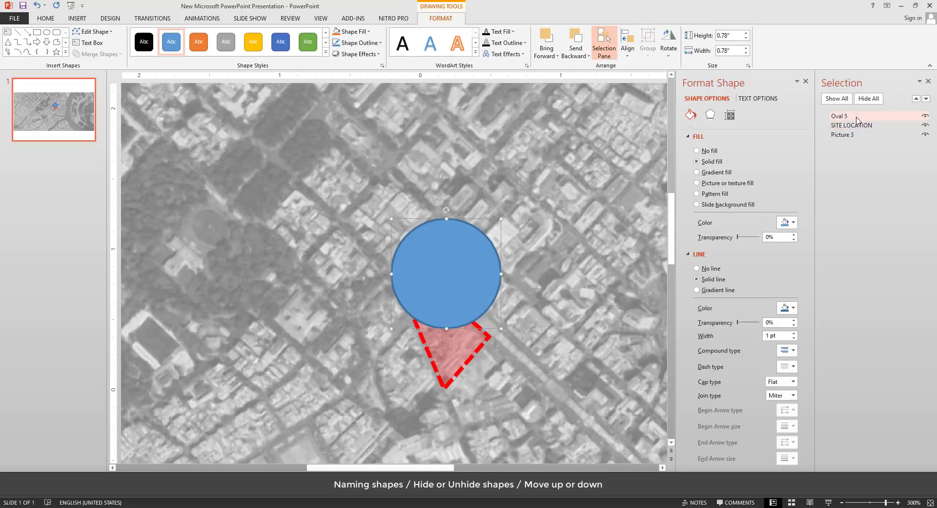
{"action": "left_click", "coordinate": [926, 99]}
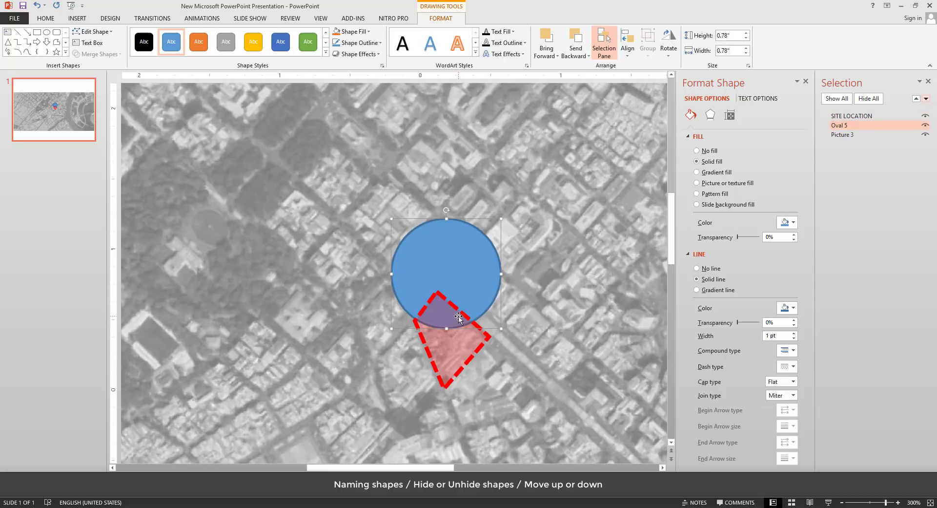
{"action": "left_click", "coordinate": [917, 98]}
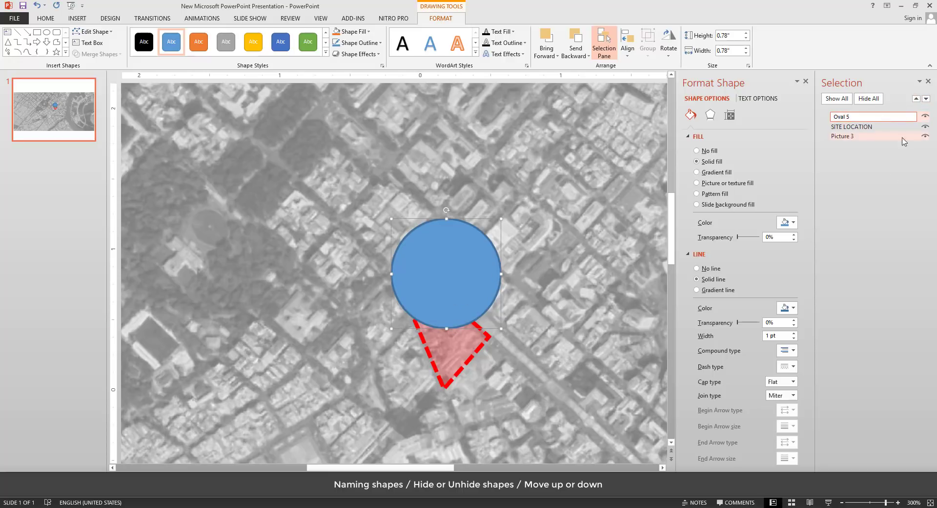
{"action": "left_click", "coordinate": [926, 116]}
{"action": "left_click", "coordinate": [926, 117]}
- Try moving SITE LOCATION below the map picture in the stacking order and back above it
{"action": "left_click", "coordinate": [859, 125]}
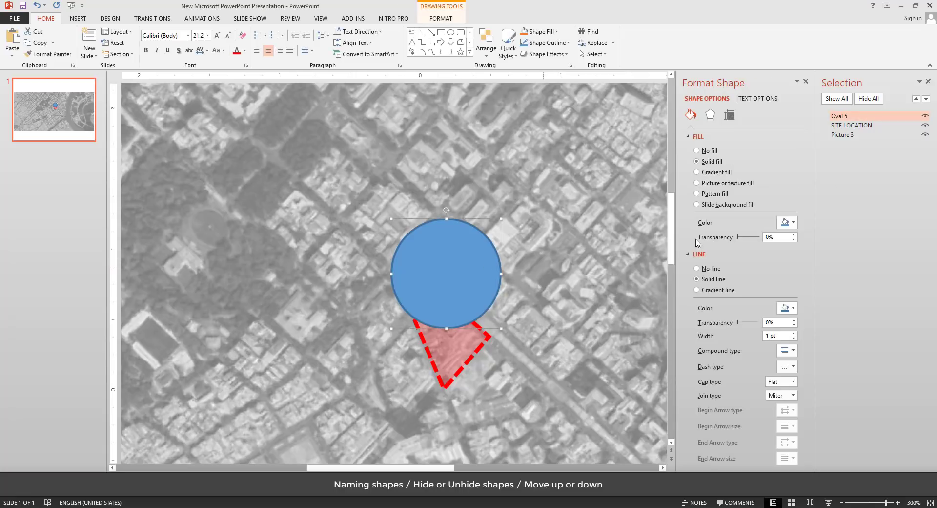
{"action": "left_click", "coordinate": [927, 98]}
{"action": "left_click", "coordinate": [917, 99]}
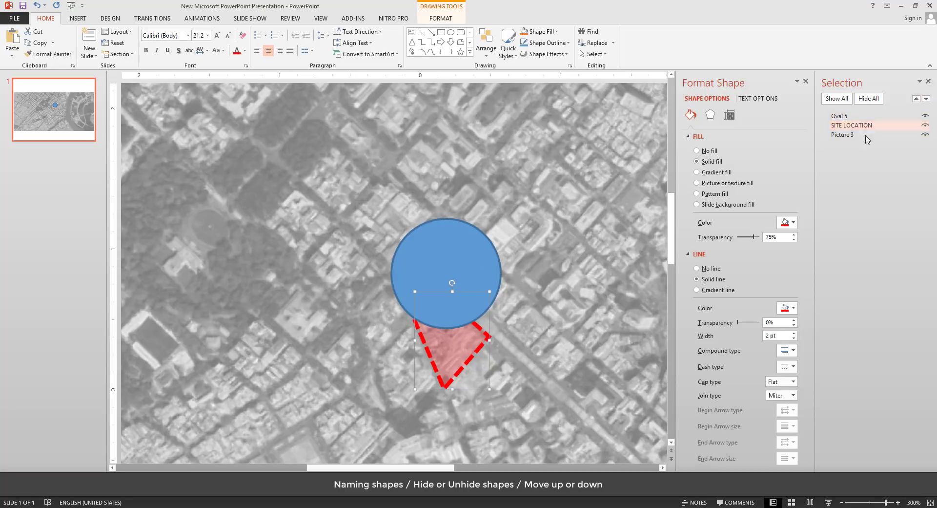
- Rename the satellite picture as MAP in the Selection Pane
{"action": "double_click", "coordinate": [853, 135]}
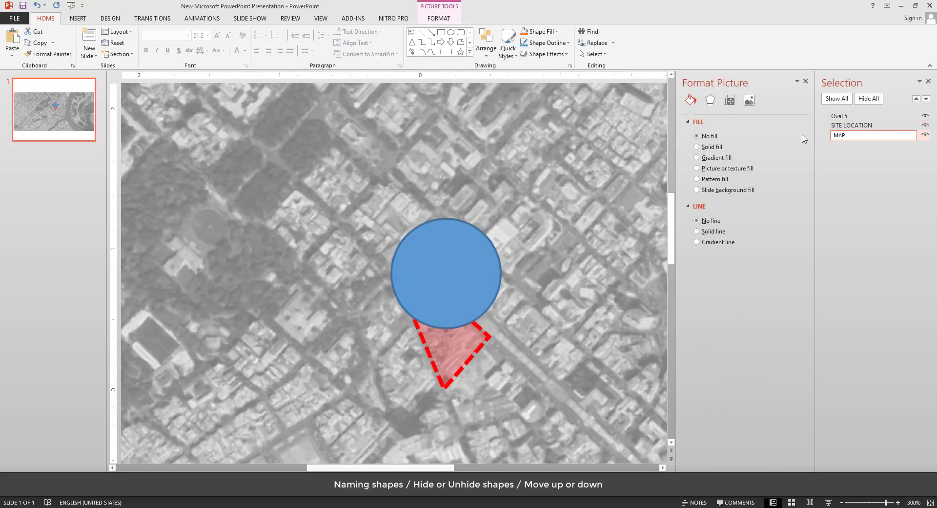
{"action": "type", "text": "MAP"}
{"action": "key", "text": "Return"}
- Delete the blue circle from the slide
{"action": "left_click", "coordinate": [839, 115]}
{"action": "scroll", "coordinate": [485, 236], "scroll_direction": "down", "scroll_amount": 5, "text": "ctrl"}
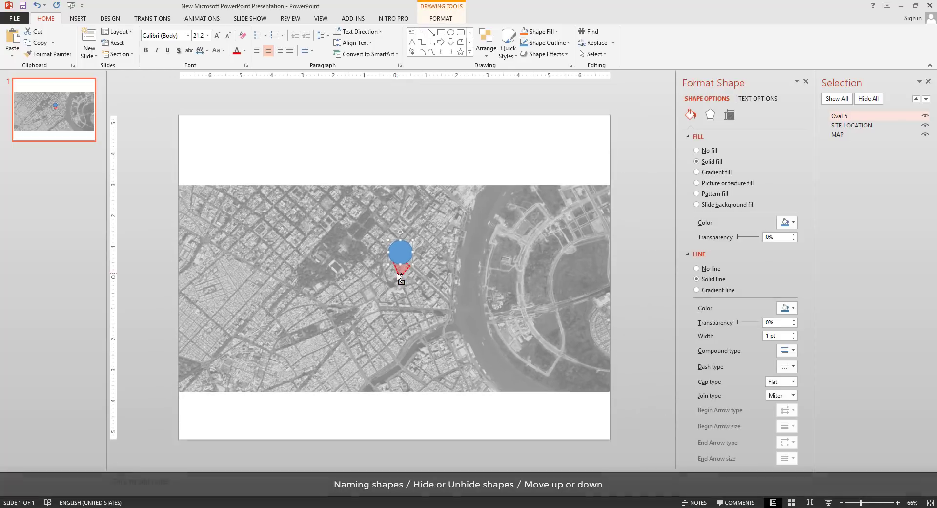
{"action": "key", "text": "Delete"}
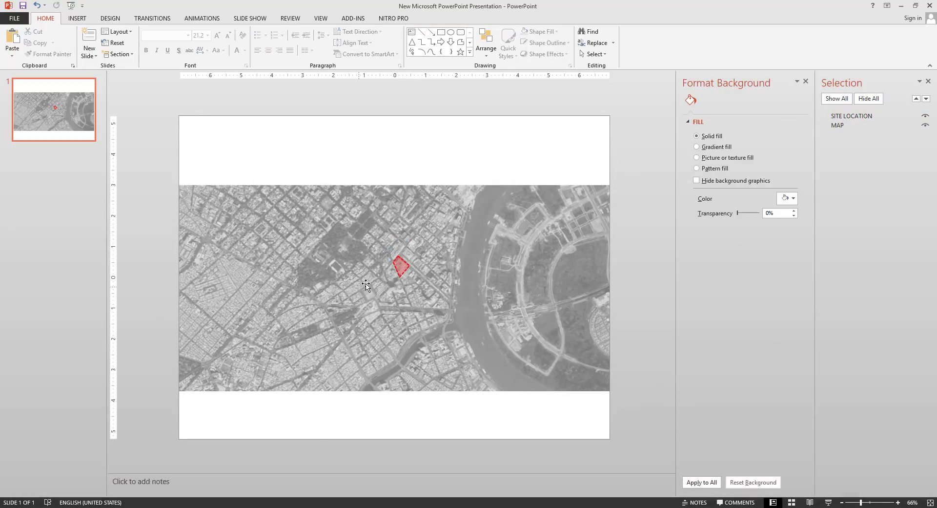
- Trace the river and its lower-left branch with a closed, straight-sided freeform shape across the full map height
{"action": "scroll", "coordinate": [442, 282], "scroll_direction": "up", "scroll_amount": 1, "text": "ctrl"}
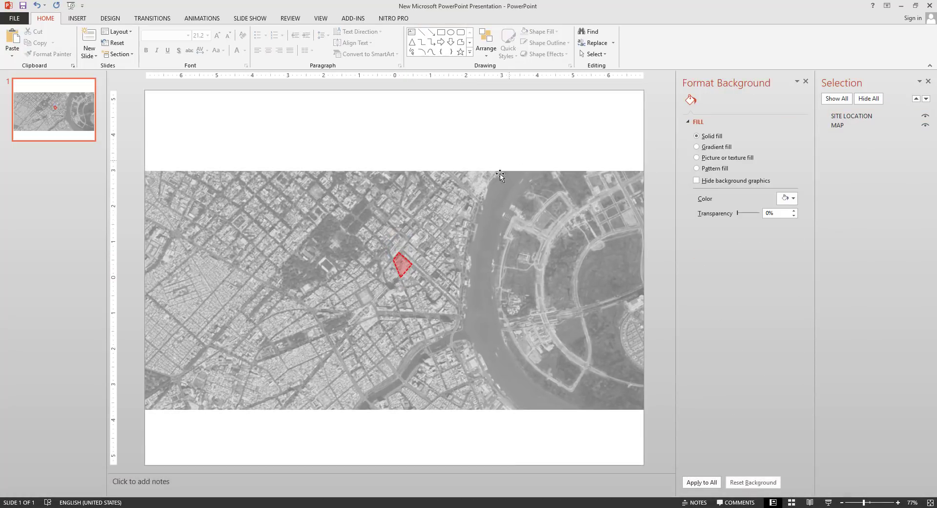
{"action": "left_click", "coordinate": [470, 52]}
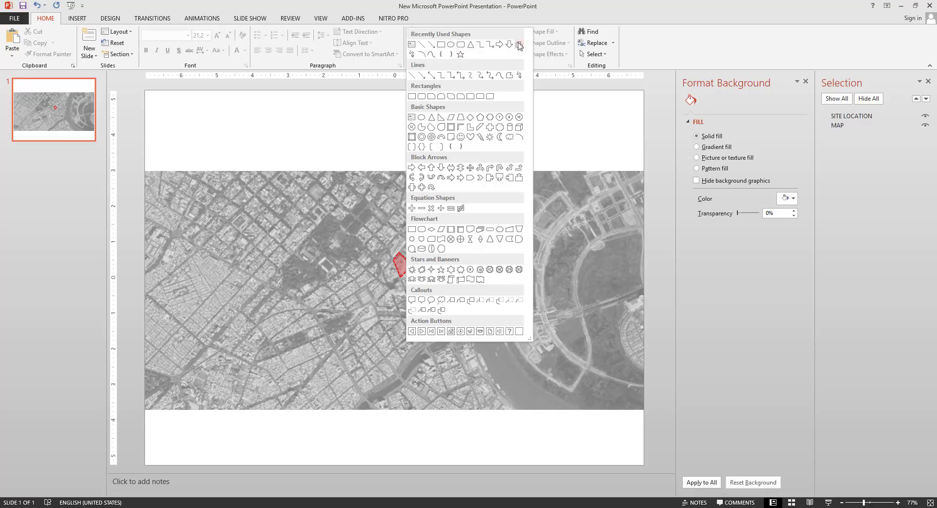
{"action": "left_click", "coordinate": [520, 46]}
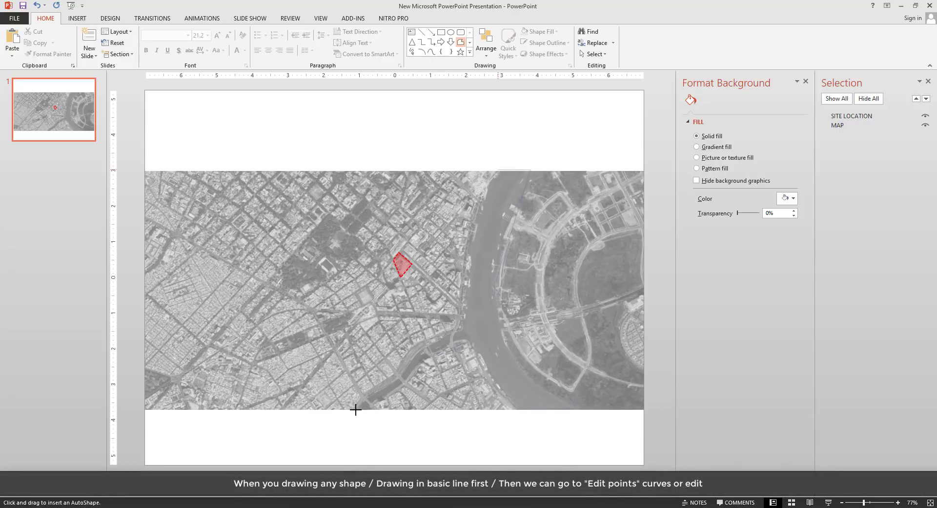
{"action": "left_click", "coordinate": [498, 169]}
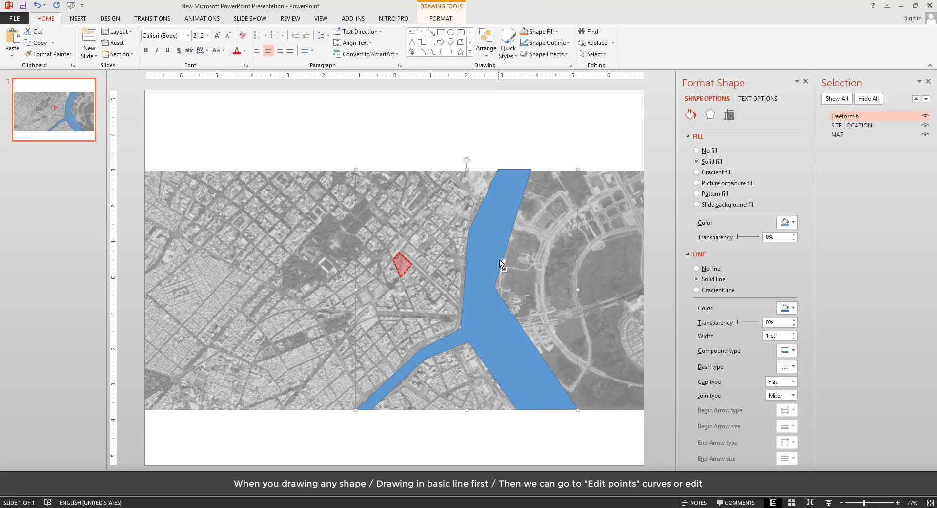
- Rename the new river freeform as RIVER in the Selection Pane
{"action": "scroll", "coordinate": [458, 265], "scroll_direction": "up", "scroll_amount": 4}
{"action": "scroll", "coordinate": [475, 271], "scroll_direction": "down", "scroll_amount": 3}
{"action": "scroll", "coordinate": [476, 272], "scroll_direction": "up", "scroll_amount": 2}
{"action": "right_click", "coordinate": [451, 255]}
{"action": "left_click", "coordinate": [461, 187]}
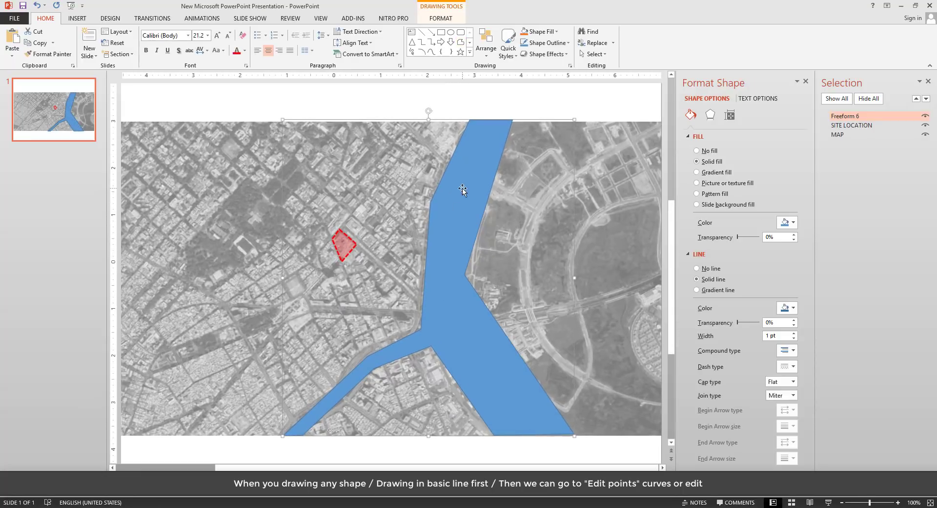
{"action": "left_click", "coordinate": [862, 116]}
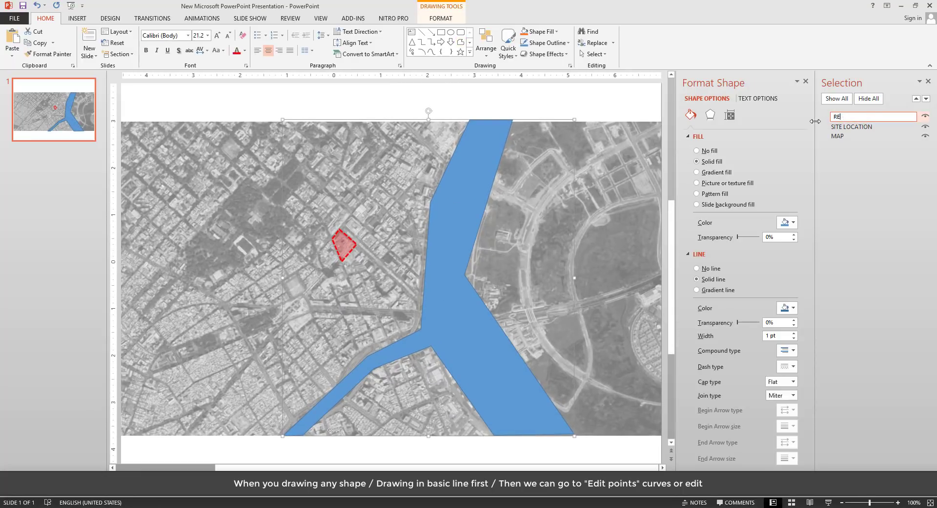
{"action": "key", "text": "Return"}
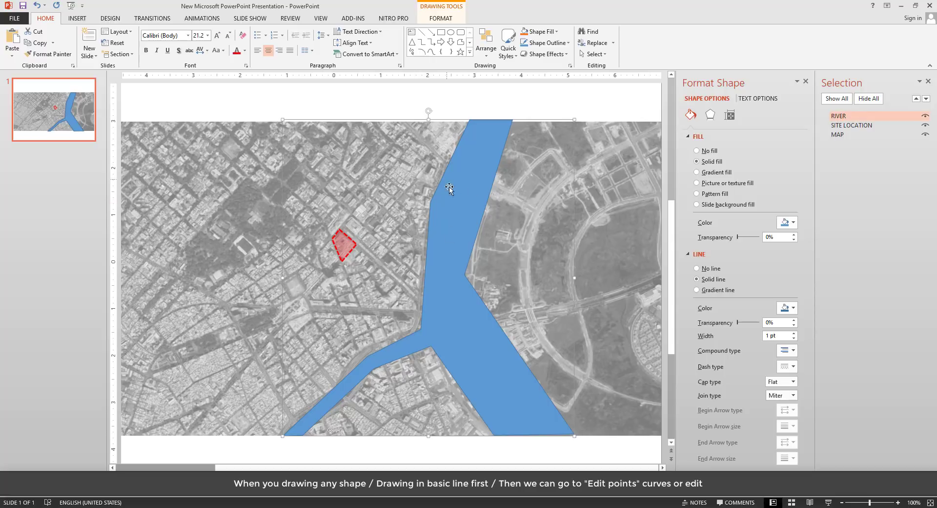
- Edit the river shape's points and curve its upper left bank by adjusting the handles of the bend point
{"action": "right_click", "coordinate": [454, 189]}
{"action": "left_click", "coordinate": [486, 258]}
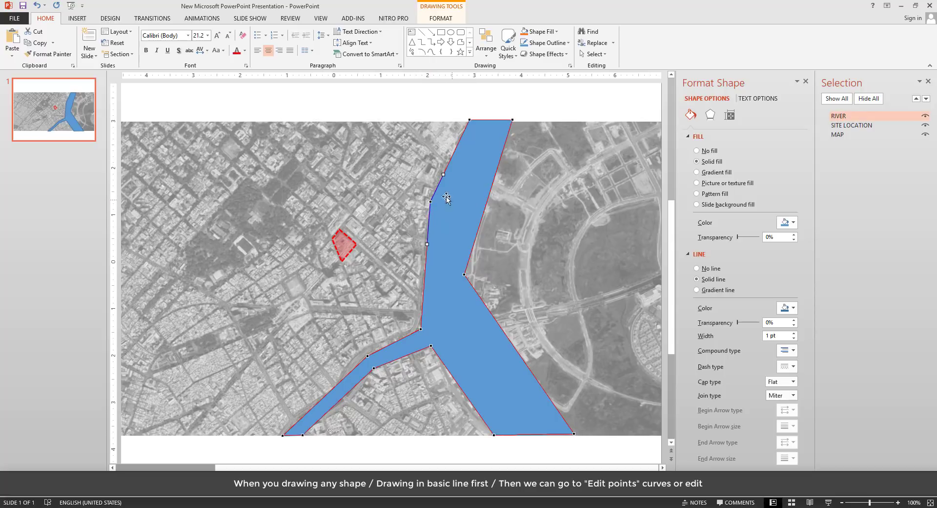
{"action": "left_click_drag", "start_coordinate": [434, 165], "coordinate": [437, 165]}
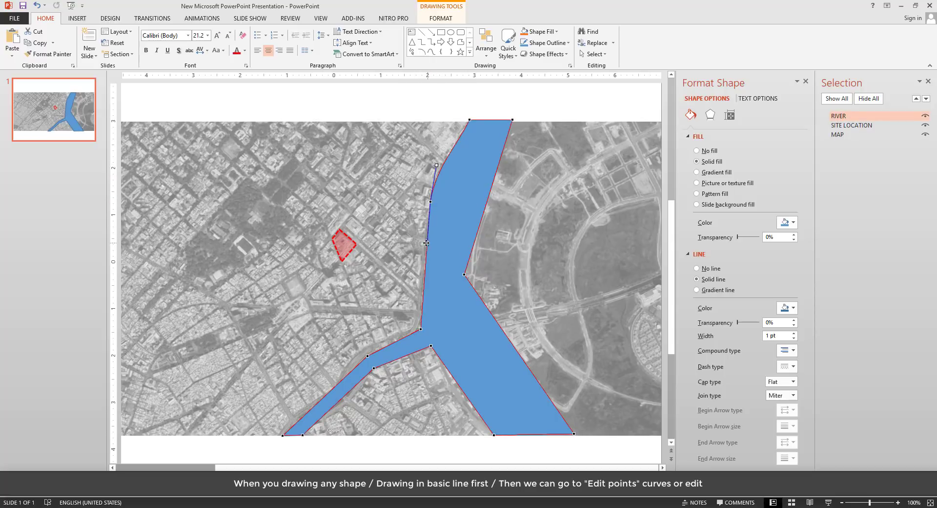
- Remove the river shape's fill and set its outline width to 3 pt
{"action": "left_click", "coordinate": [709, 151]}
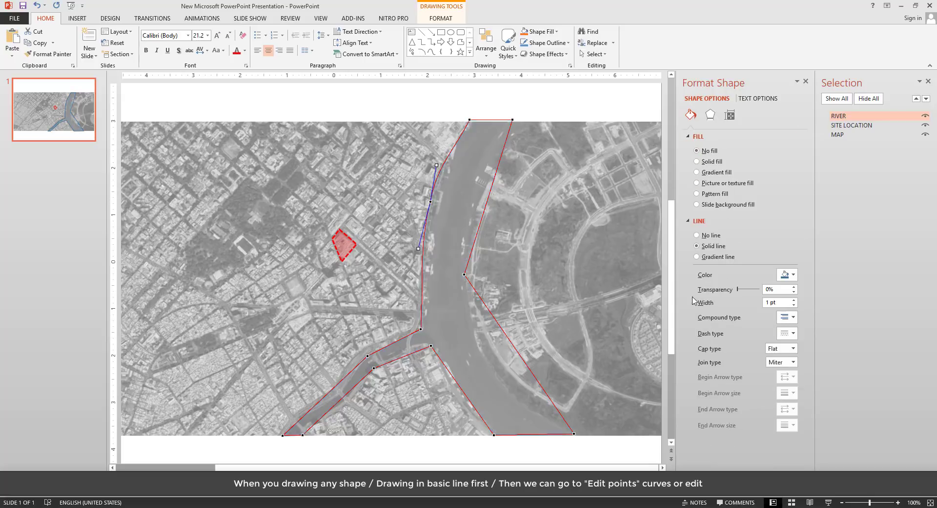
{"action": "type", "text": "3"}
{"action": "key", "text": "Return"}
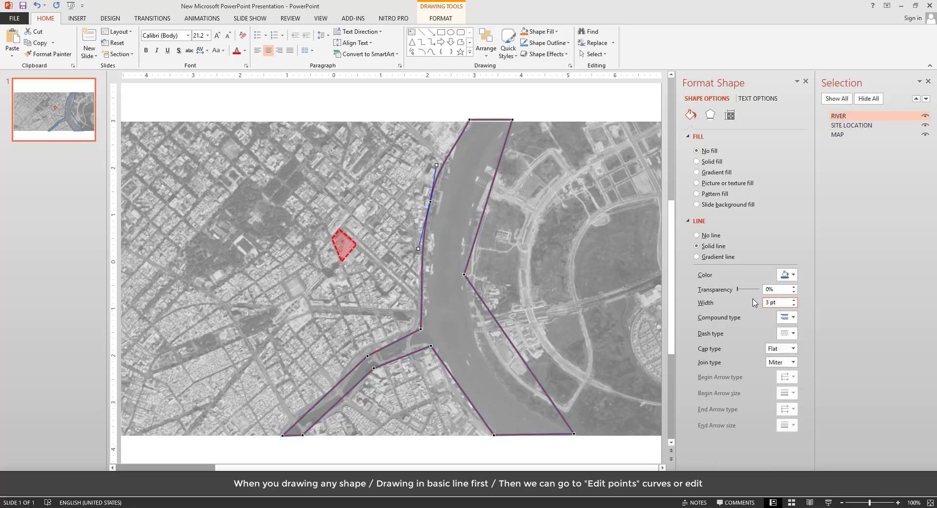
- Curve the river's right bank by adjusting both handles of its middle bend point to follow the shoreline
{"action": "left_click", "coordinate": [464, 274]}
{"action": "left_click_drag", "start_coordinate": [480, 224], "coordinate": [466, 219]}
{"action": "left_click_drag", "start_coordinate": [501, 327], "coordinate": [468, 350]}
- Curve the lower right bank along the shoreline by adjusting the handle of the river shape's bottom-right corner point
{"action": "left_click", "coordinate": [575, 433]}
{"action": "scroll", "coordinate": [581, 440], "scroll_direction": "up", "scroll_amount": 5}
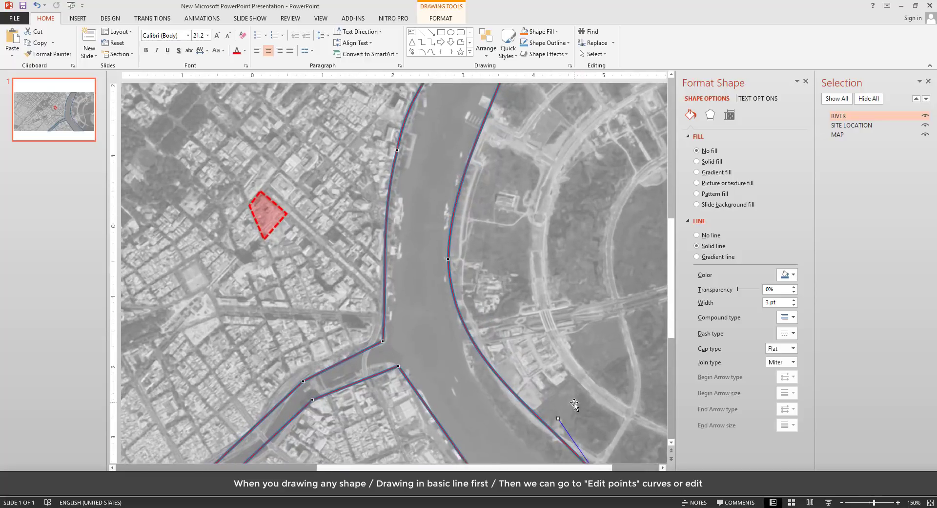
{"action": "left_click", "coordinate": [556, 364]}
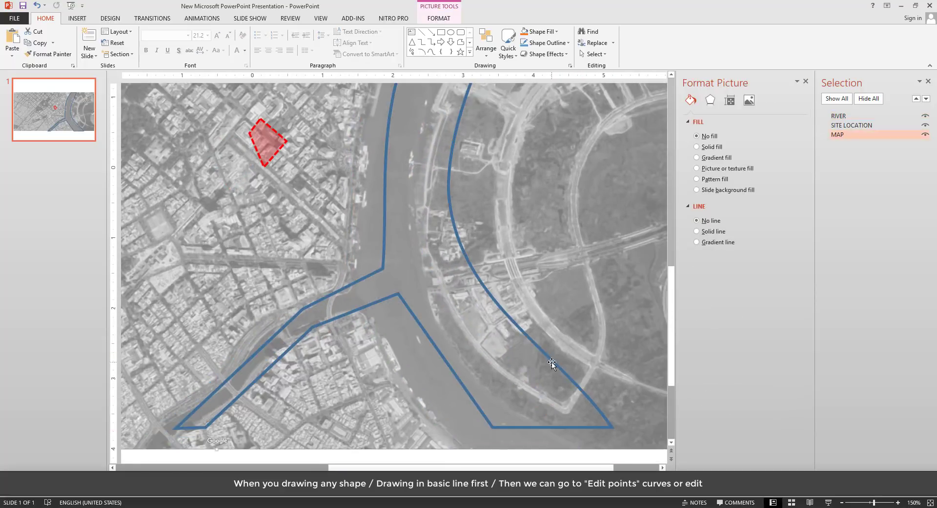
{"action": "right_click", "coordinate": [555, 366]}
{"action": "left_click", "coordinate": [580, 257]}
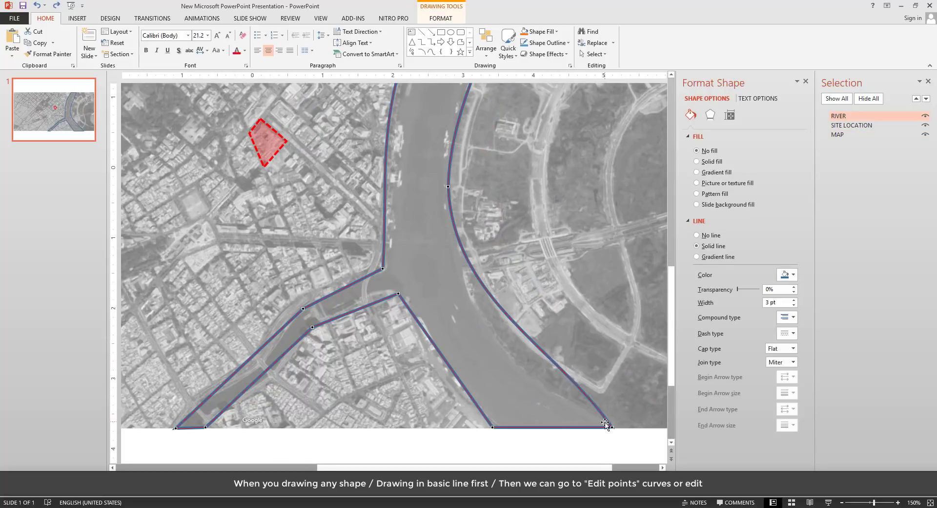
{"action": "left_click_drag", "start_coordinate": [567, 357], "coordinate": [463, 222]}
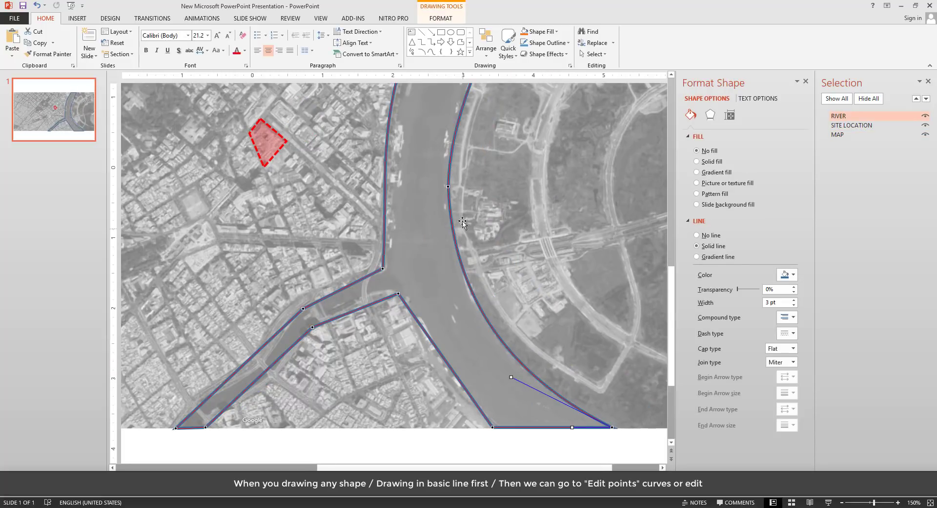
- Reposition the river shape's bottom inner corner point and curve the inner bank up and around the confluence with the narrow branch
{"action": "left_click", "coordinate": [492, 427]}
{"action": "left_click_drag", "start_coordinate": [461, 383], "coordinate": [450, 392]}
{"action": "left_click_drag", "start_coordinate": [492, 428], "coordinate": [506, 429]}
{"action": "left_click", "coordinate": [398, 293]}
{"action": "left_click_drag", "start_coordinate": [430, 338], "coordinate": [435, 327]}
{"action": "left_click_drag", "start_coordinate": [369, 305], "coordinate": [380, 278]}
- Reshape both banks of the river's narrow branch by adjusting its bend points, their handles and the outer end point
{"action": "left_click", "coordinate": [312, 327]}
{"action": "left_click_drag", "start_coordinate": [342, 315], "coordinate": [343, 310]}
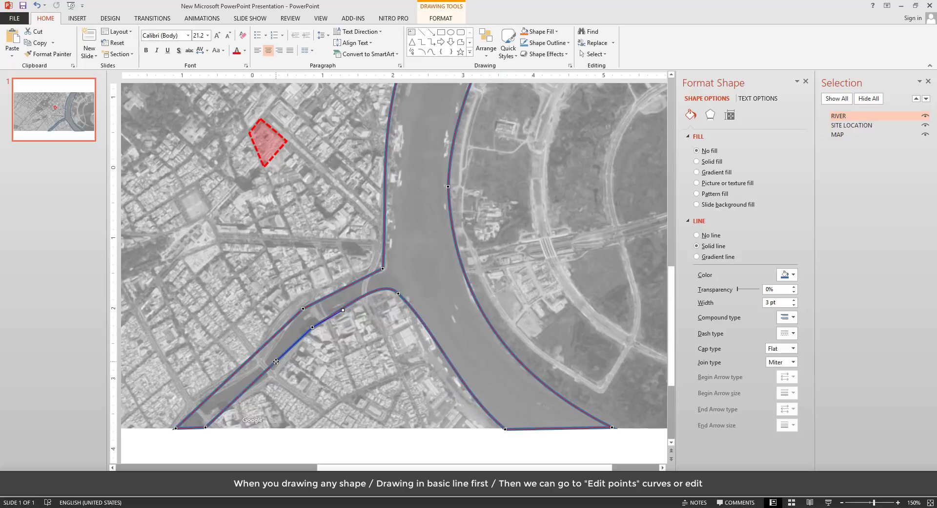
{"action": "left_click_drag", "start_coordinate": [275, 361], "coordinate": [284, 367]}
{"action": "left_click_drag", "start_coordinate": [205, 427], "coordinate": [173, 428]}
{"action": "mouse_move", "coordinate": [299, 310]}
{"action": "left_mouse_down"}
{"action": "mouse_move", "coordinate": [290, 324]}
{"action": "mouse_move", "coordinate": [314, 300]}
{"action": "left_mouse_up"}
{"action": "mouse_move", "coordinate": [250, 357]}
{"action": "left_mouse_down"}
{"action": "mouse_move", "coordinate": [272, 349]}
{"action": "mouse_move", "coordinate": [260, 369]}
{"action": "left_mouse_up"}
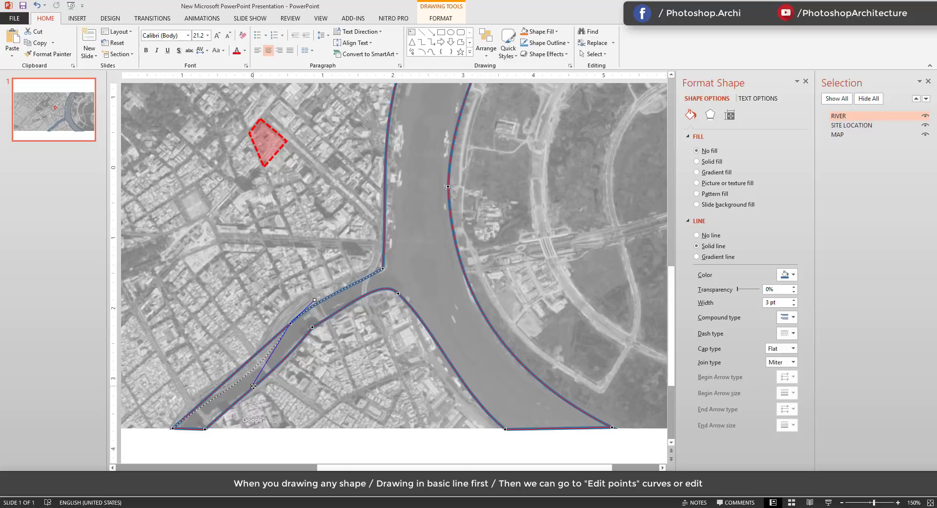
- Refine the upper bank near the narrow branch's end and reposition the end's inner corner point, undoing the stray drag
{"action": "left_click", "coordinate": [172, 426]}
{"action": "right_click", "coordinate": [188, 421]}
{"action": "left_click", "coordinate": [222, 314]}
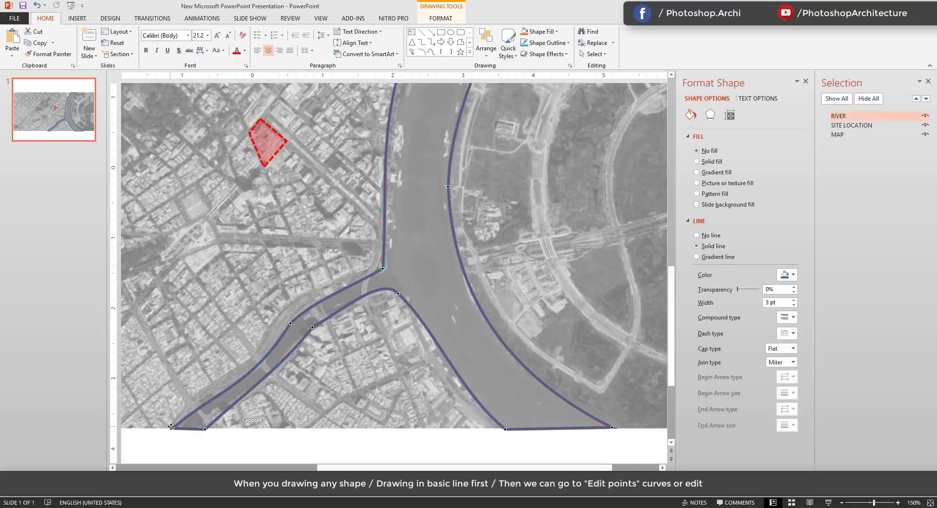
{"action": "left_click_drag", "start_coordinate": [206, 389], "coordinate": [206, 388]}
{"action": "left_click_drag", "start_coordinate": [205, 429], "coordinate": [198, 431]}
{"action": "left_click_drag", "start_coordinate": [229, 402], "coordinate": [222, 413]}
{"action": "key", "text": "ctrl+z"}
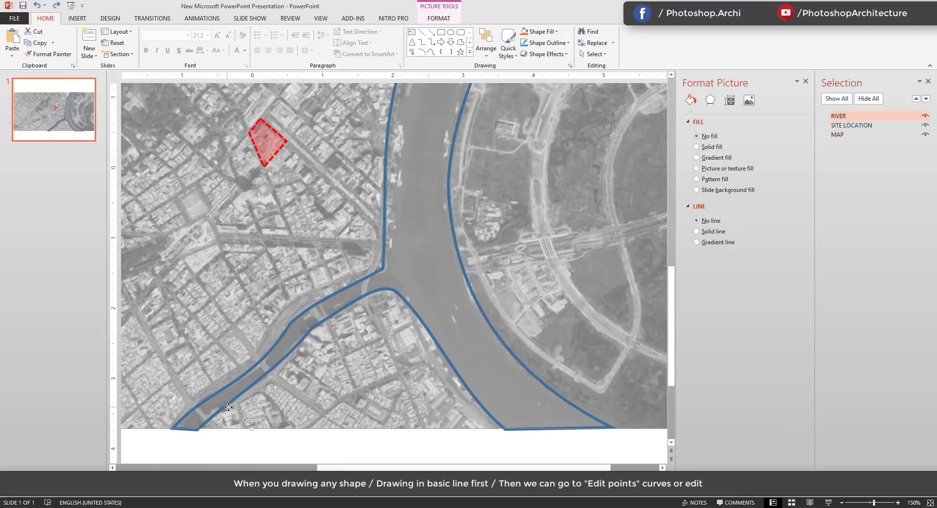
- Edit the river shape's points again and curve the narrow branch's lower bank along the shoreline, repositioning its middle bend point
{"action": "right_click", "coordinate": [225, 411]}
{"action": "left_click", "coordinate": [210, 418]}
{"action": "left_click", "coordinate": [212, 398]}
{"action": "right_click", "coordinate": [212, 398]}
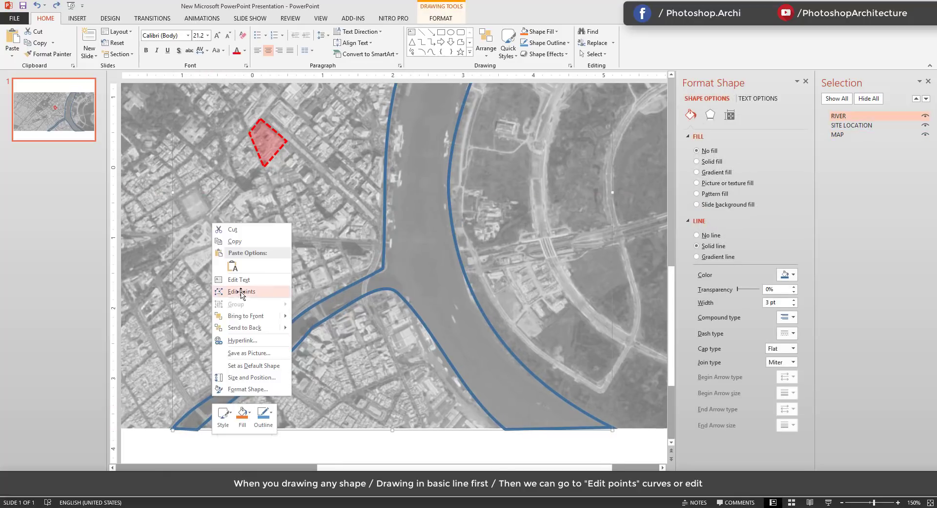
{"action": "left_click", "coordinate": [230, 294]}
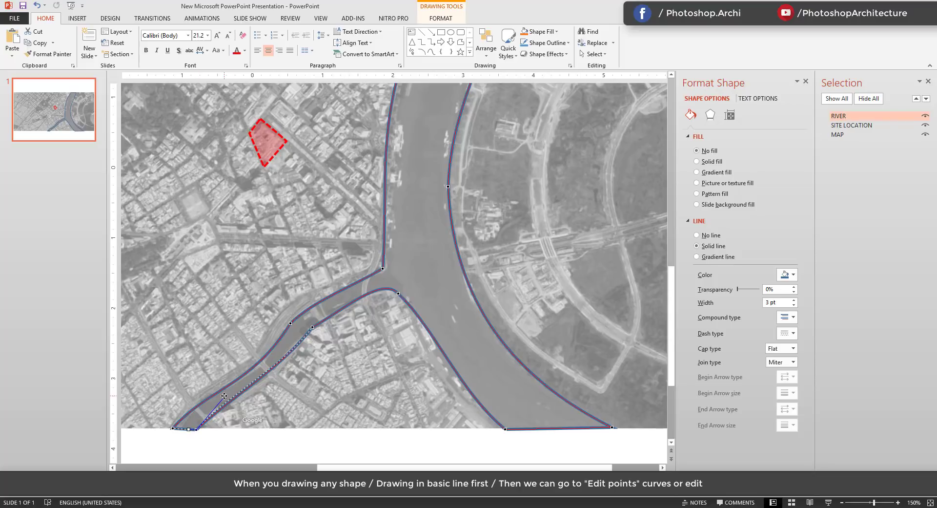
{"action": "left_click_drag", "start_coordinate": [224, 395], "coordinate": [225, 398]}
{"action": "left_click_drag", "start_coordinate": [278, 381], "coordinate": [263, 396]}
{"action": "left_click_drag", "start_coordinate": [312, 327], "coordinate": [332, 312]}
- Curve the main river's left bank just above the confluence by adjusting the handle of the confluence corner point
{"action": "left_click", "coordinate": [383, 268]}
{"action": "left_click_drag", "start_coordinate": [385, 205], "coordinate": [399, 217]}
{"action": "left_click", "coordinate": [357, 286]}
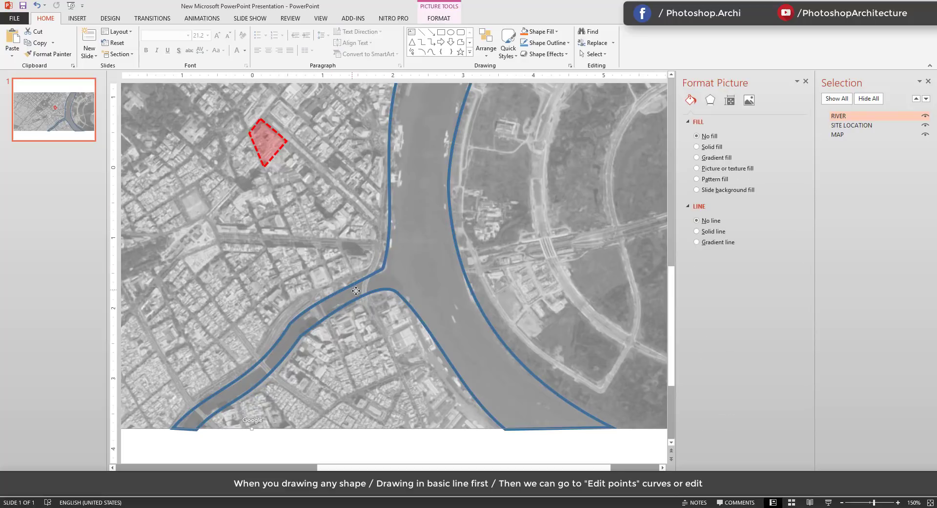
{"action": "left_click", "coordinate": [380, 271]}
{"action": "right_click", "coordinate": [379, 272]}
{"action": "left_click", "coordinate": [380, 272]}
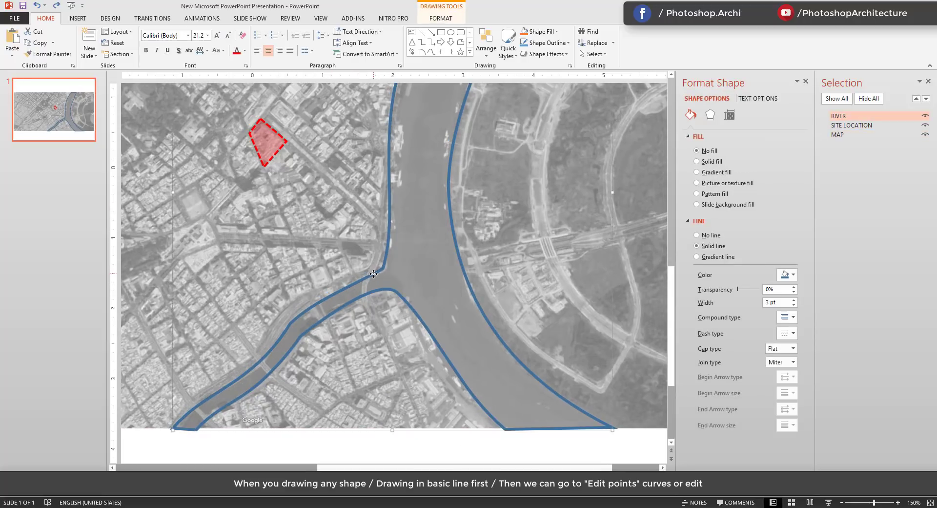
{"action": "right_click", "coordinate": [379, 271]}
{"action": "left_click", "coordinate": [409, 340]}
{"action": "left_click_drag", "start_coordinate": [398, 217], "coordinate": [401, 242]}
- Refine the upper left bank and curve the right bank near the river shape's top corner along the shoreline
{"action": "scroll", "coordinate": [418, 206], "scroll_direction": "down", "scroll_amount": 4}
{"action": "left_click_drag", "start_coordinate": [430, 197], "coordinate": [435, 214]}
{"action": "left_click_drag", "start_coordinate": [441, 175], "coordinate": [445, 175]}
{"action": "left_click_drag", "start_coordinate": [422, 260], "coordinate": [428, 262]}
{"action": "left_click_drag", "start_coordinate": [471, 116], "coordinate": [536, 117]}
{"action": "left_click_drag", "start_coordinate": [510, 169], "coordinate": [493, 151]}
{"action": "scroll", "coordinate": [494, 158], "scroll_direction": "down", "scroll_amount": 3}
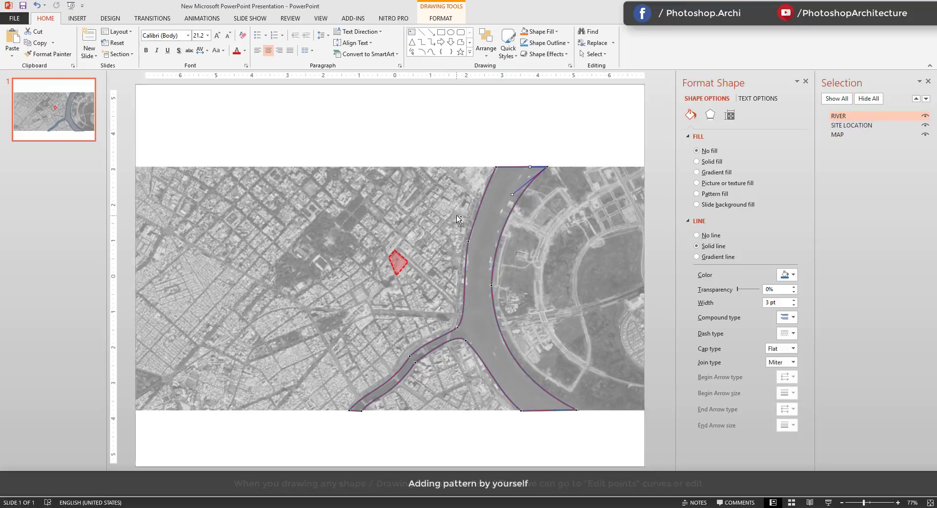
- Finish editing the river shape's points and remove its outline
{"action": "left_click", "coordinate": [506, 226]}
{"action": "left_click", "coordinate": [504, 232]}
{"action": "left_click", "coordinate": [698, 235]}
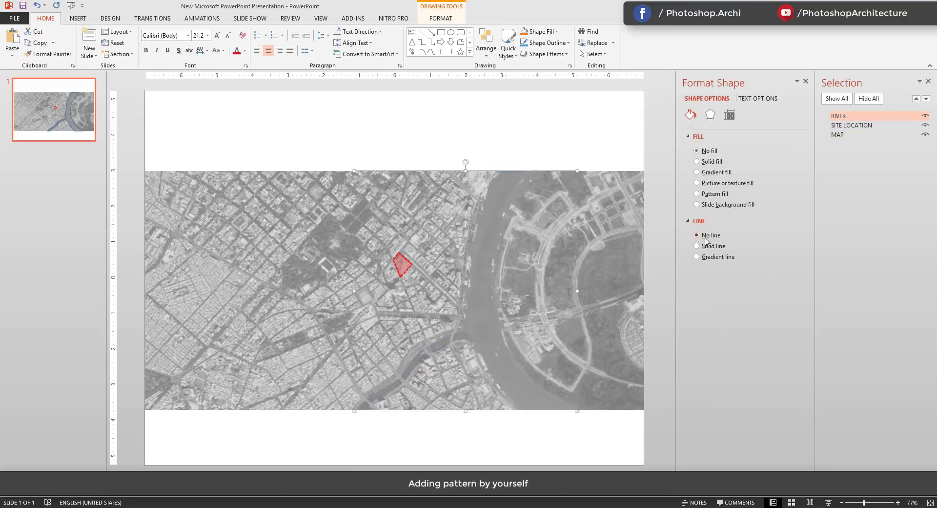
- Try a solid fill, a picture or texture fill and a pattern fill on the river shape
{"action": "left_click", "coordinate": [706, 162]}
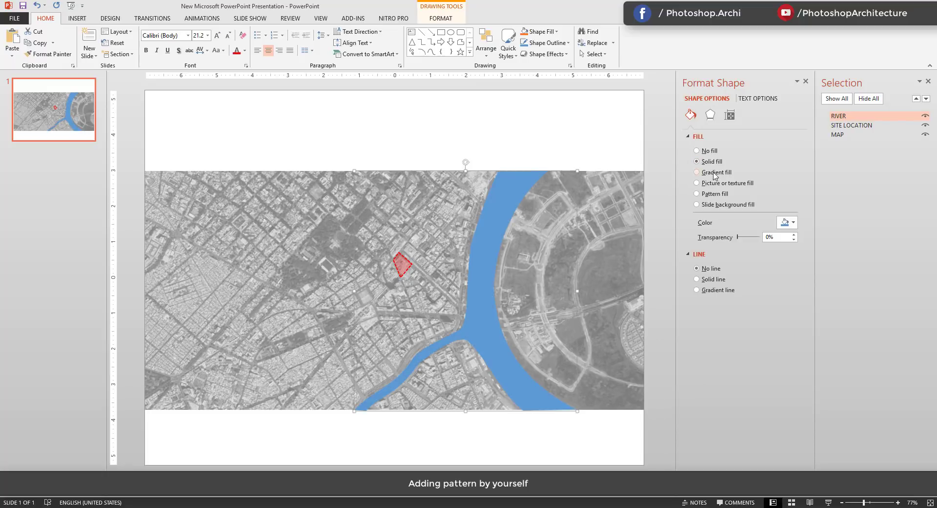
{"action": "left_click", "coordinate": [704, 184]}
{"action": "left_click", "coordinate": [709, 194]}
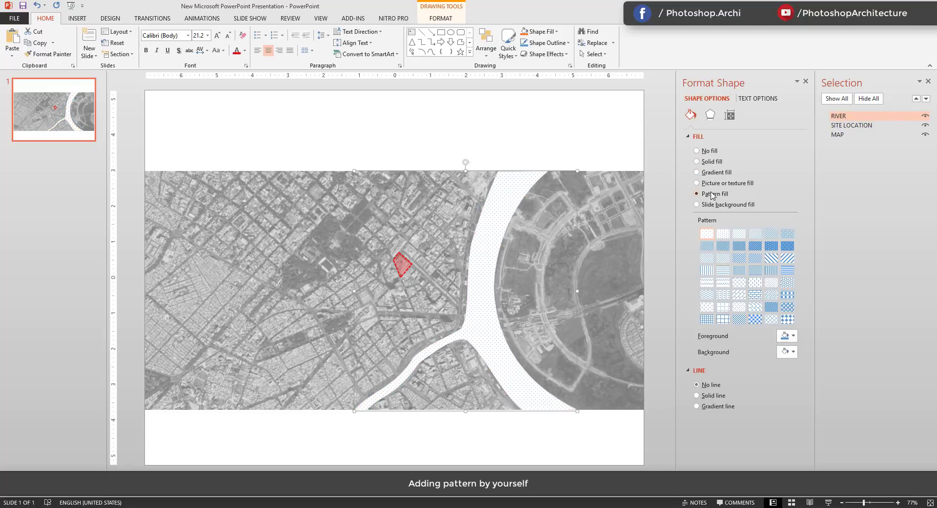
- Fill the river shape with the picture file WaterPlain0012_1_270
{"action": "left_click", "coordinate": [711, 183]}
{"action": "left_click", "coordinate": [709, 233]}
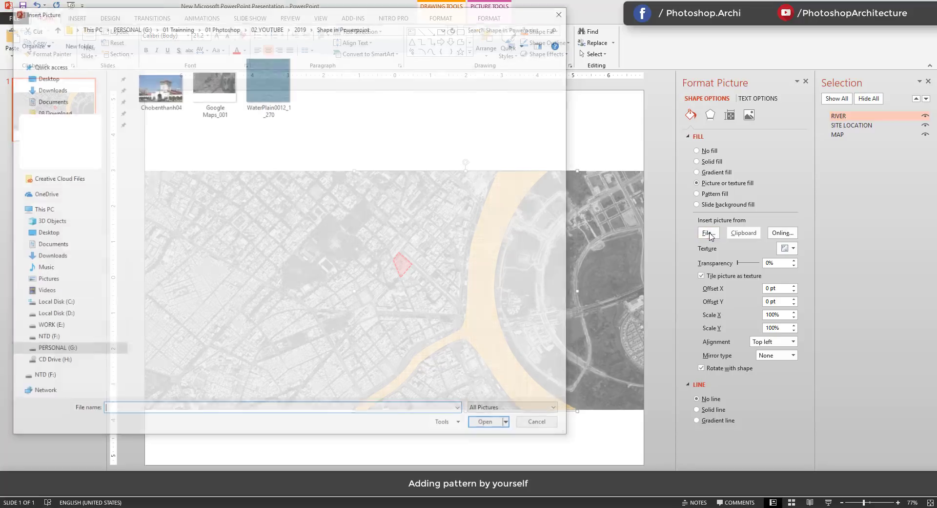
{"action": "left_click", "coordinate": [270, 97]}
{"action": "left_click", "coordinate": [489, 424]}
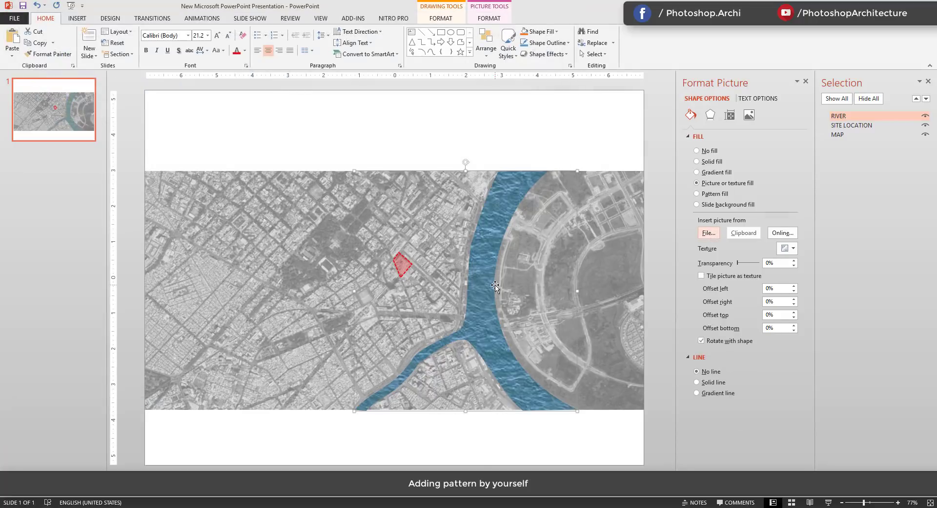
- Tile the river's water picture as a texture with Scale X and Scale Y at 20%
{"action": "scroll", "coordinate": [468, 307], "scroll_direction": "up", "scroll_amount": 3}
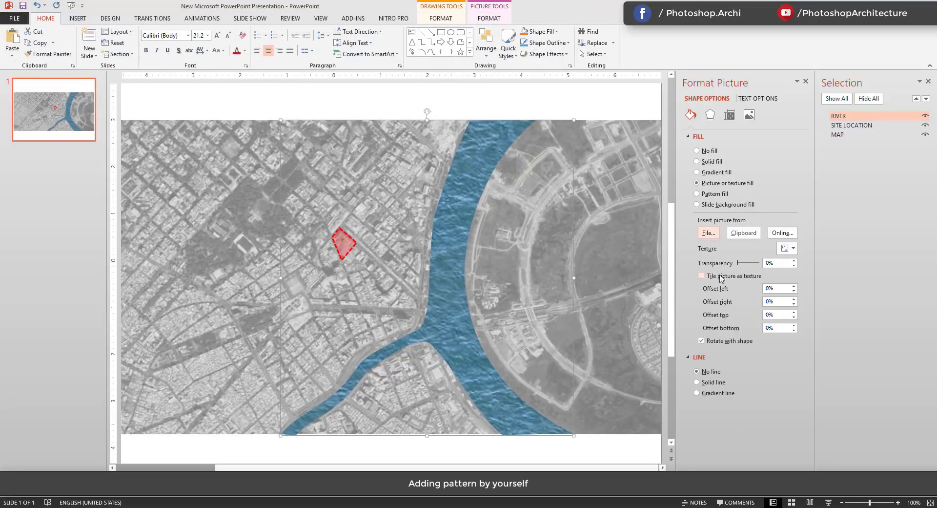
{"action": "left_click", "coordinate": [721, 277]}
{"action": "double_click", "coordinate": [770, 313]}
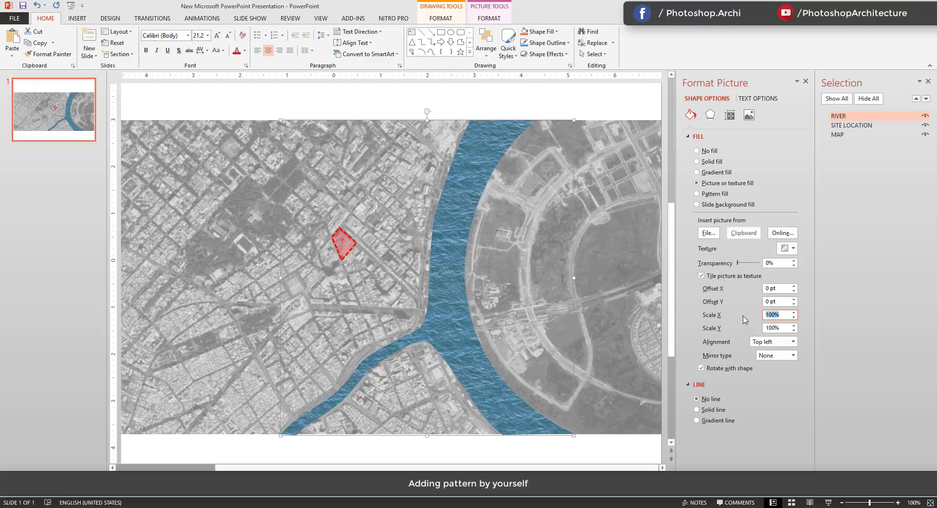
{"action": "type", "text": "50"}
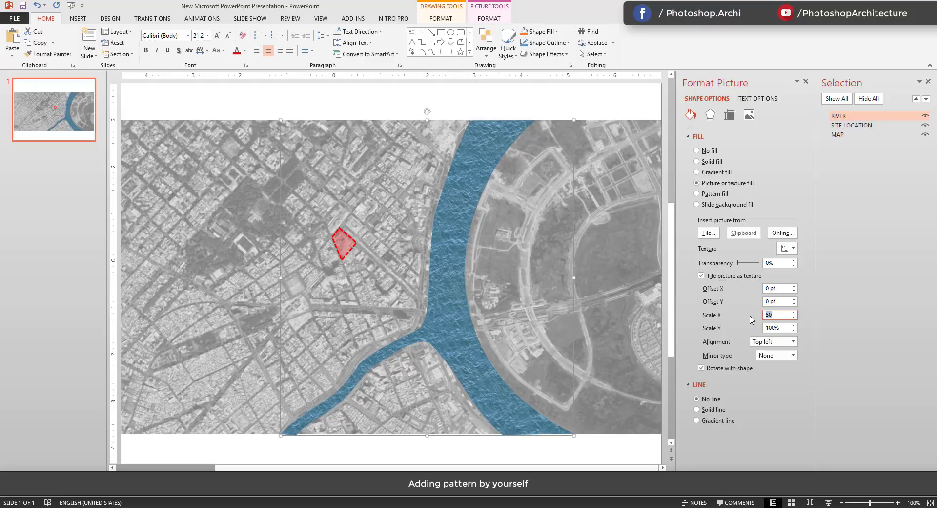
{"action": "type", "text": "20"}
{"action": "key", "text": "Tab"}
{"action": "type", "text": "20"}
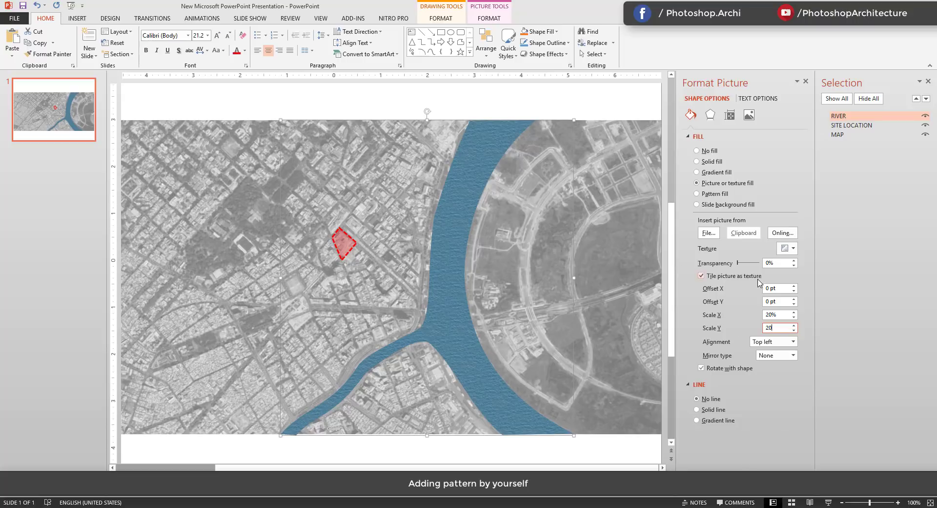
- Set the river's picture fill transparency to 50% and deselect the shape
{"action": "double_click", "coordinate": [779, 262]}
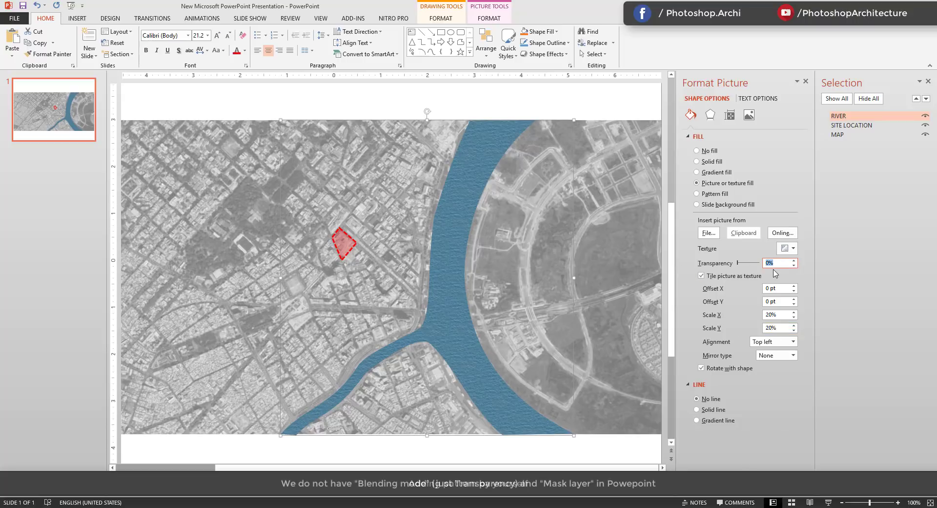
{"action": "type", "text": "50"}
{"action": "left_click", "coordinate": [451, 247]}
{"action": "scroll", "coordinate": [447, 244], "scroll_direction": "down", "scroll_amount": 3}
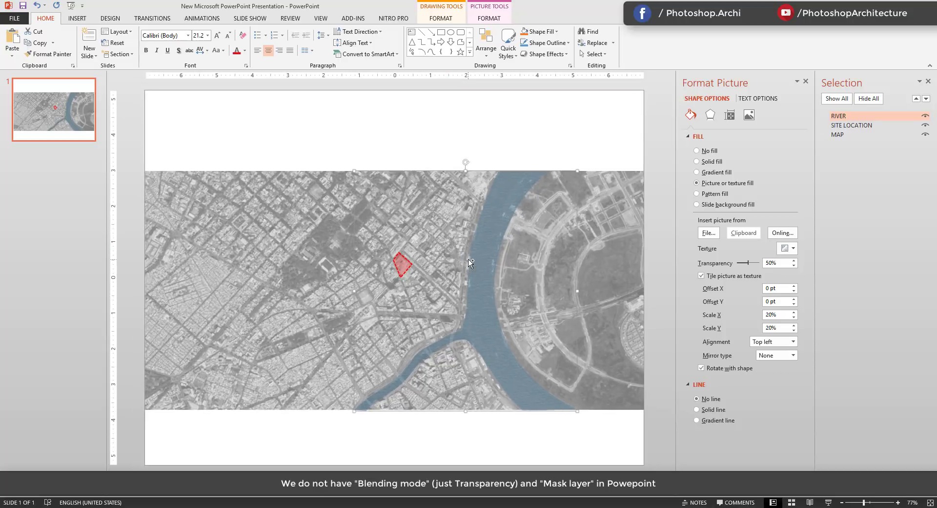
{"action": "scroll", "coordinate": [447, 243], "scroll_direction": "up", "scroll_amount": 3}
{"action": "key", "text": "Escape"}
{"action": "scroll", "coordinate": [455, 221], "scroll_direction": "down", "scroll_amount": 3}
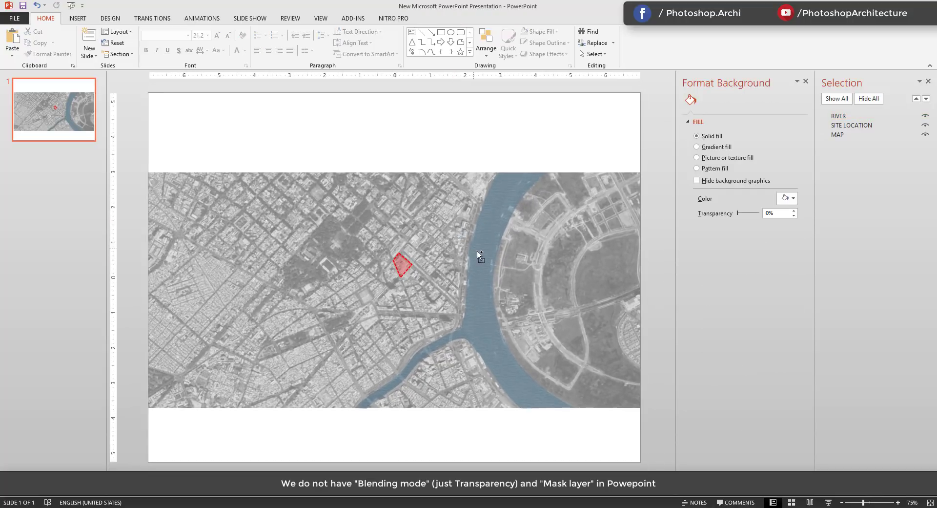
- Draw a closed freeform around the dark park area northwest of the red site
{"action": "left_click", "coordinate": [478, 251]}
{"action": "left_click", "coordinate": [462, 45]}
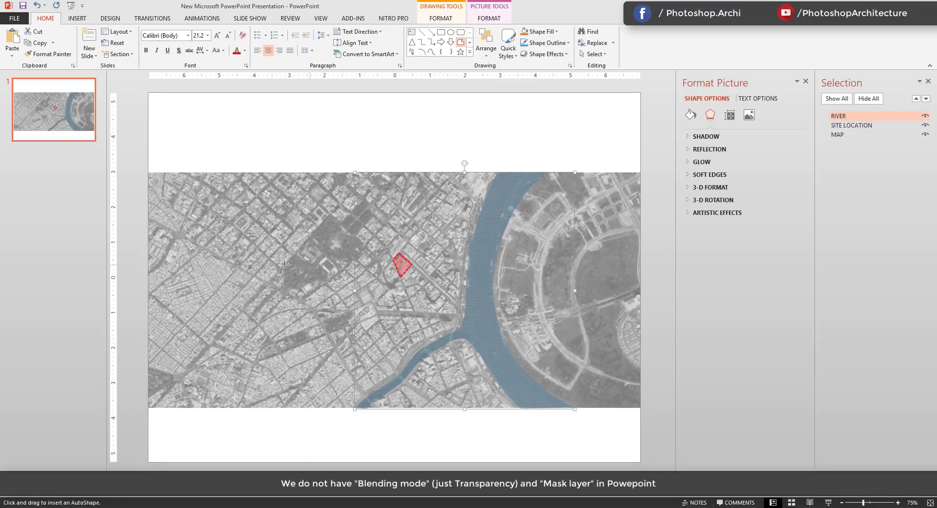
{"action": "scroll", "coordinate": [345, 445], "scroll_direction": "up", "scroll_amount": 3}
{"action": "scroll", "coordinate": [247, 266], "scroll_direction": "up", "scroll_amount": 3}
{"action": "scroll", "coordinate": [248, 267], "scroll_direction": "left", "scroll_amount": 5}
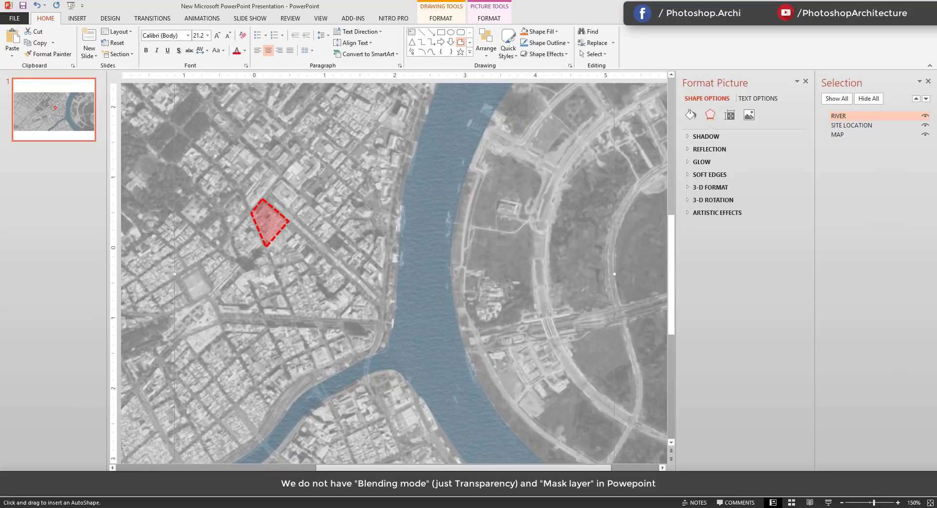
{"action": "key", "text": "Escape"}
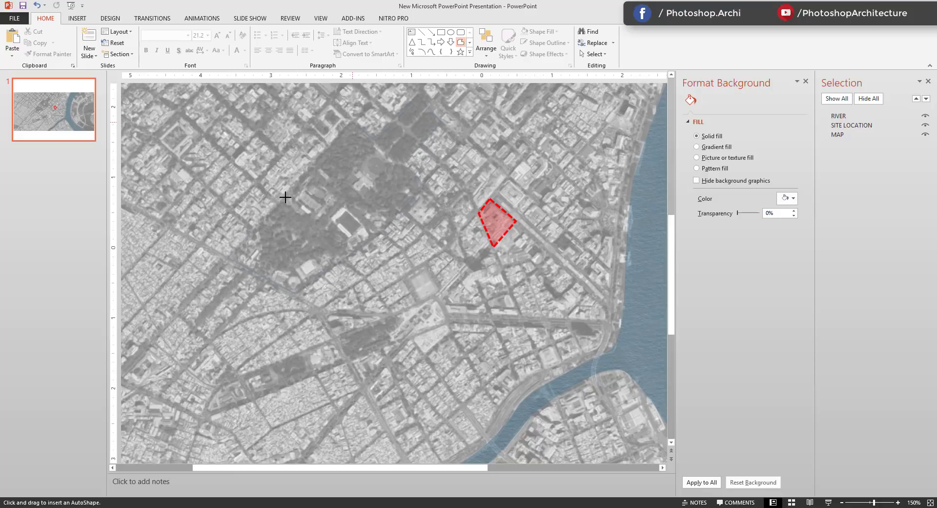
{"action": "left_click", "coordinate": [353, 122]}
- Give the park freeform no fill and a 3 pt outline, and edit its points to curve the lower right edge along the street
{"action": "right_click", "coordinate": [382, 233]}
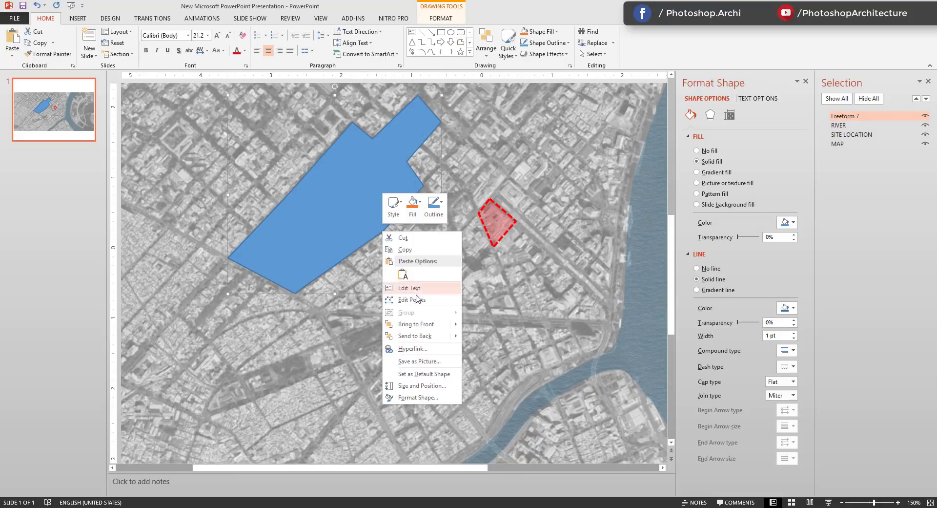
{"action": "left_click", "coordinate": [416, 354]}
{"action": "left_click", "coordinate": [697, 151]}
{"action": "left_click_drag", "start_coordinate": [771, 302], "coordinate": [738, 301]}
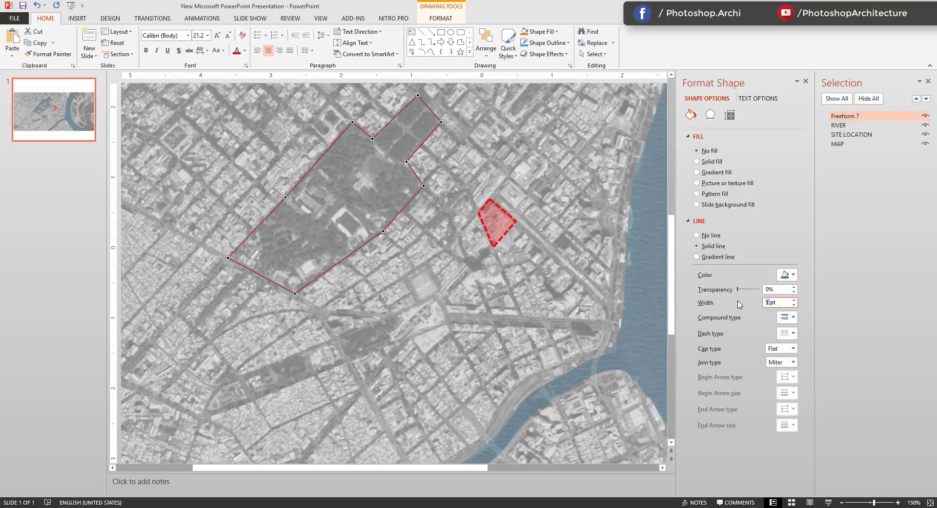
{"action": "type", "text": "3"}
{"action": "left_click", "coordinate": [383, 231]}
{"action": "left_click_drag", "start_coordinate": [354, 252], "coordinate": [325, 281]}
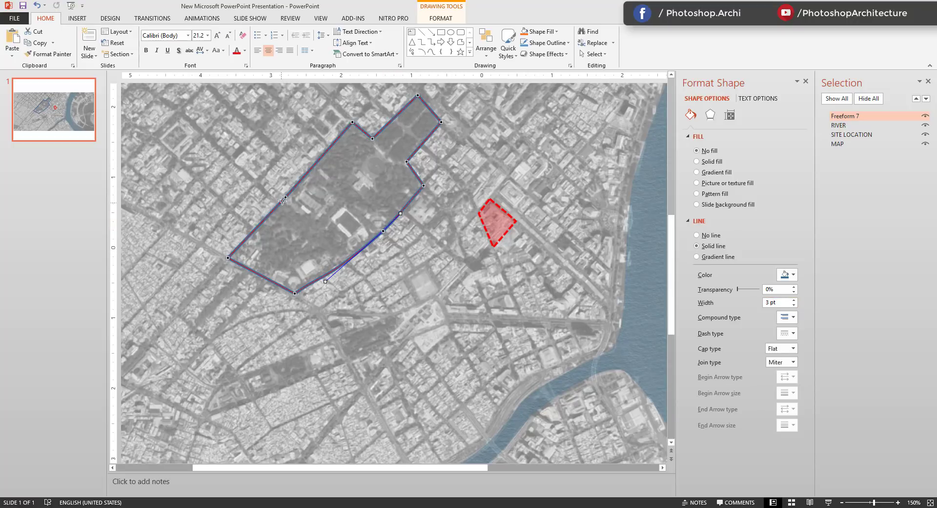
- Remove the park shape's outline, give it a light green solid fill with 50% transparency and deselect it
{"action": "left_click", "coordinate": [707, 236]}
{"action": "left_click", "coordinate": [697, 161]}
{"action": "left_click", "coordinate": [788, 222]}
{"action": "left_click", "coordinate": [858, 268]}
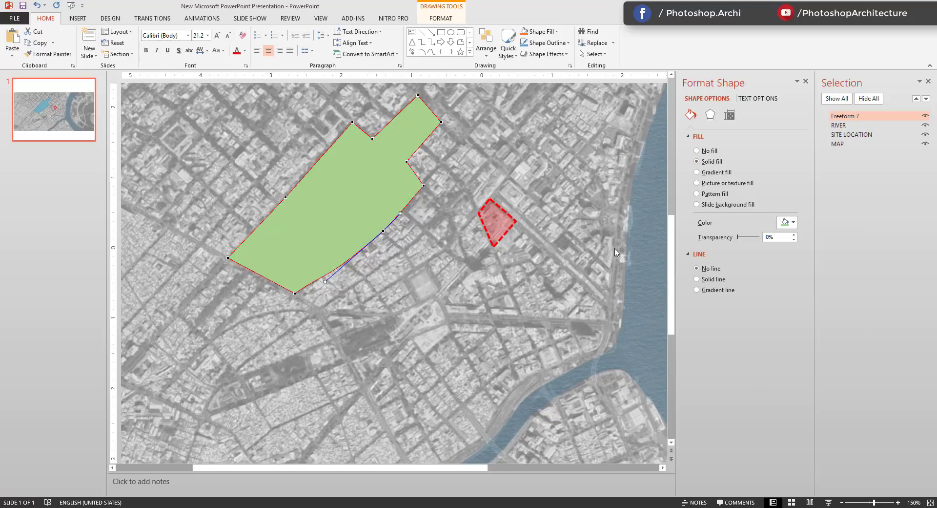
{"action": "left_click", "coordinate": [748, 238]}
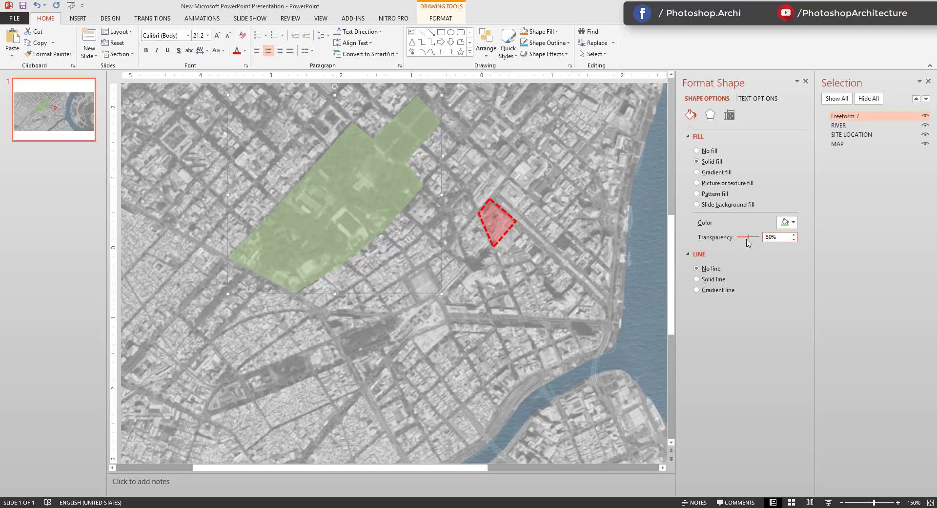
{"action": "scroll", "coordinate": [352, 211], "scroll_direction": "down", "scroll_amount": 5}
{"action": "left_click", "coordinate": [429, 142]}
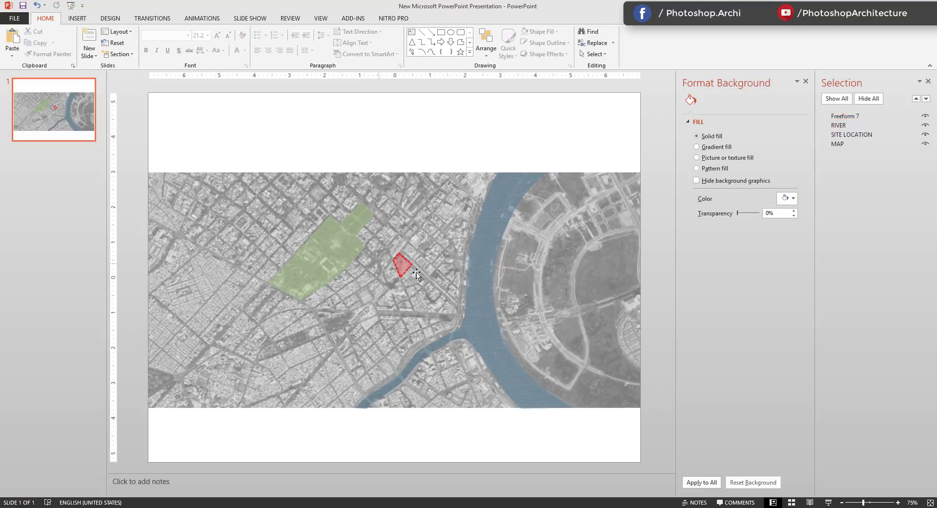
- Draw a closed four-sided freeform around the open green plot east of the river, between the curved road and the straight road
{"action": "left_click", "coordinate": [460, 42]}
{"action": "scroll", "coordinate": [621, 257], "scroll_direction": "up", "scroll_amount": 2}
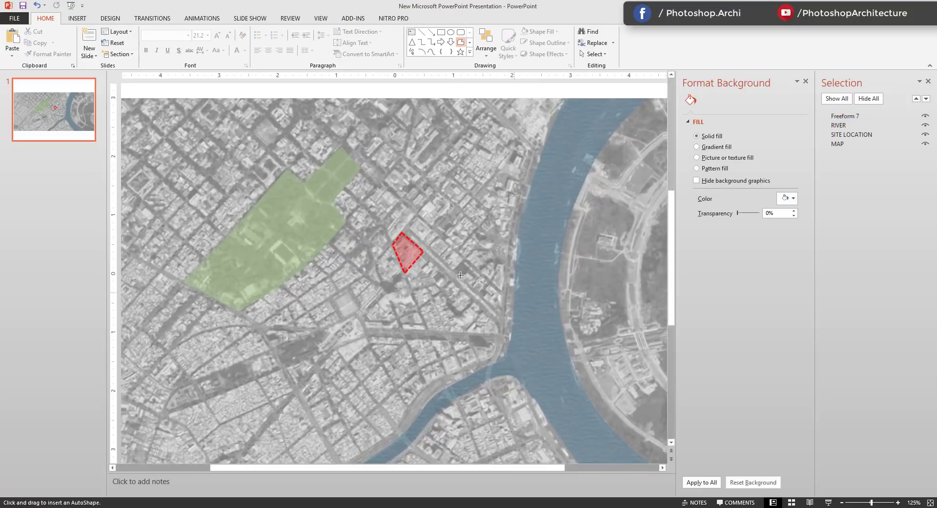
{"action": "scroll", "coordinate": [621, 257], "scroll_direction": "up", "scroll_amount": 1}
{"action": "left_click_drag", "start_coordinate": [403, 469], "coordinate": [554, 470]}
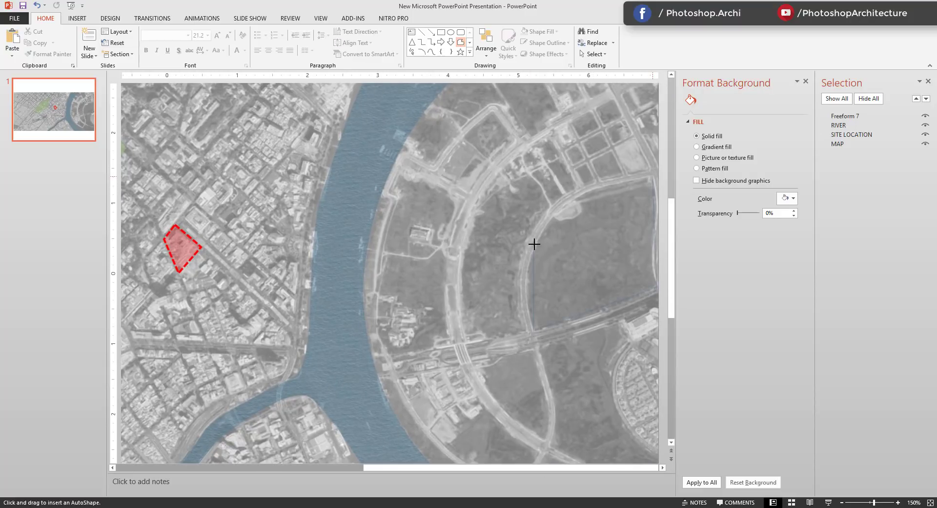
{"action": "left_click", "coordinate": [653, 177]}
- Remove the eastern plot freeform's fill and set its outline width to 3 pt
{"action": "left_click", "coordinate": [705, 150]}
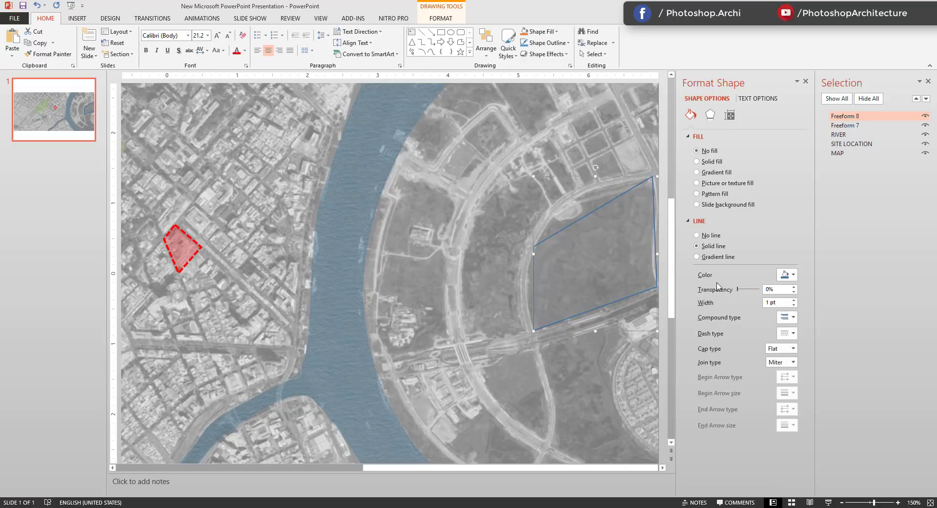
{"action": "triple_click", "coordinate": [780, 302]}
{"action": "type", "text": "3"}
{"action": "key", "text": "Return"}
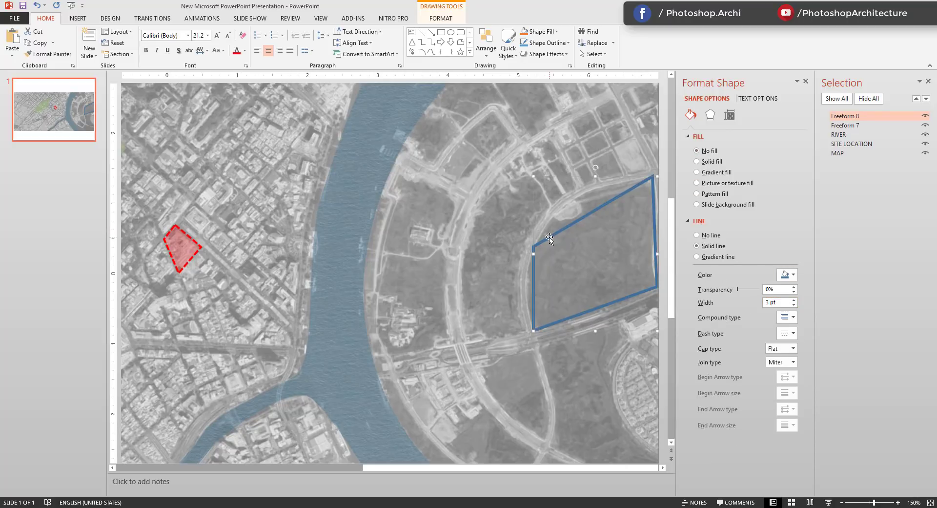
- Edit the eastern plot freeform's points and curve its upper edge along the ring road
{"action": "right_click", "coordinate": [550, 238]}
{"action": "left_click", "coordinate": [577, 302]}
{"action": "left_click_drag", "start_coordinate": [550, 238], "coordinate": [563, 188]}
{"action": "left_click", "coordinate": [617, 203]}
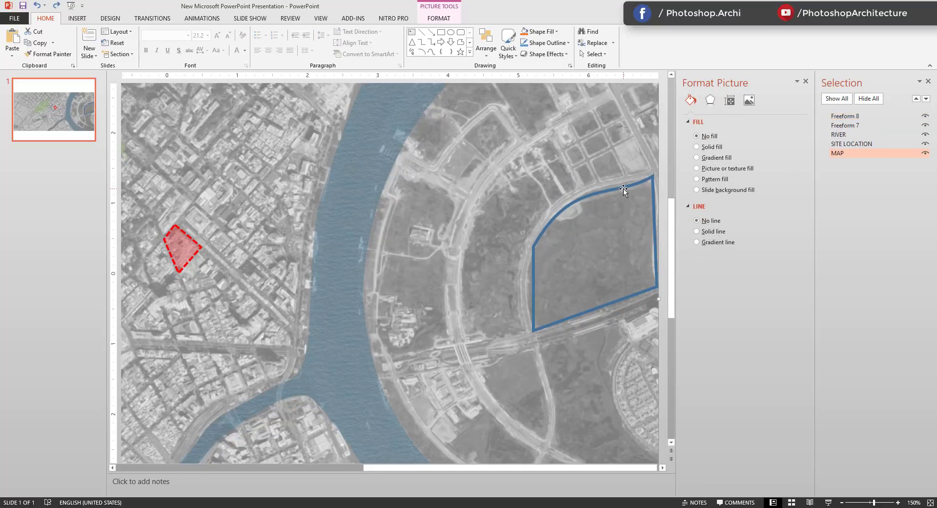
- Edit the eastern plot freeform's points and curve its east, south and west edges to follow the plot boundary
{"action": "right_click", "coordinate": [623, 189]}
{"action": "left_click", "coordinate": [647, 255]}
{"action": "left_click", "coordinate": [653, 177]}
{"action": "left_click_drag", "start_coordinate": [613, 200], "coordinate": [606, 191]}
{"action": "left_click", "coordinate": [655, 286]}
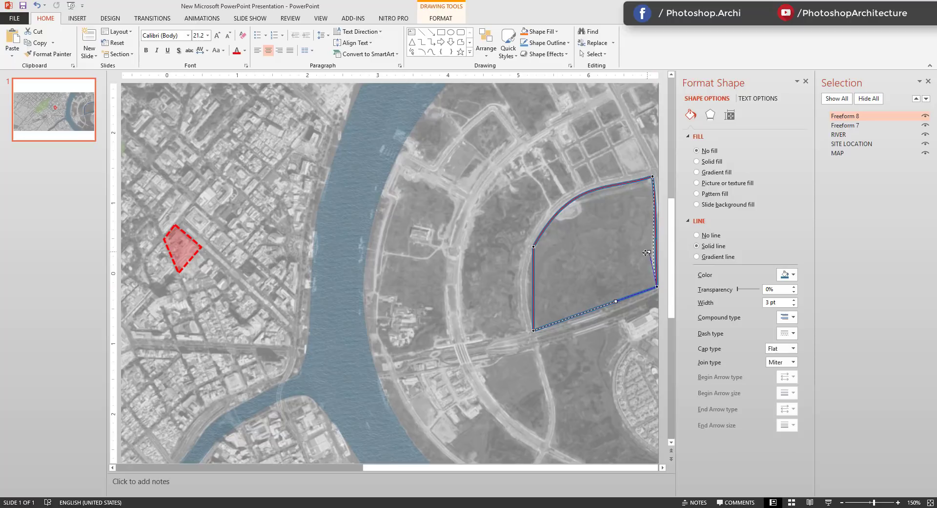
{"action": "left_click", "coordinate": [535, 331]}
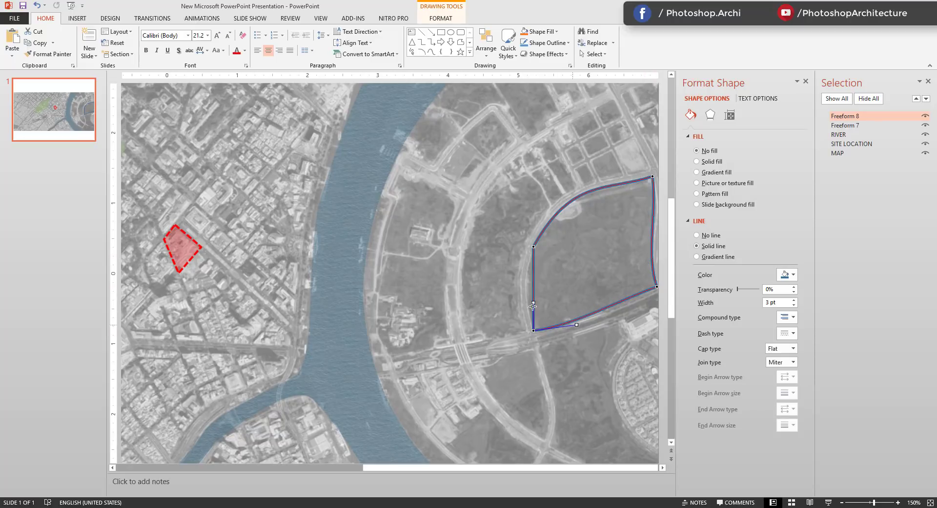
{"action": "left_click_drag", "start_coordinate": [535, 304], "coordinate": [527, 276]}
{"action": "left_click", "coordinate": [533, 246]}
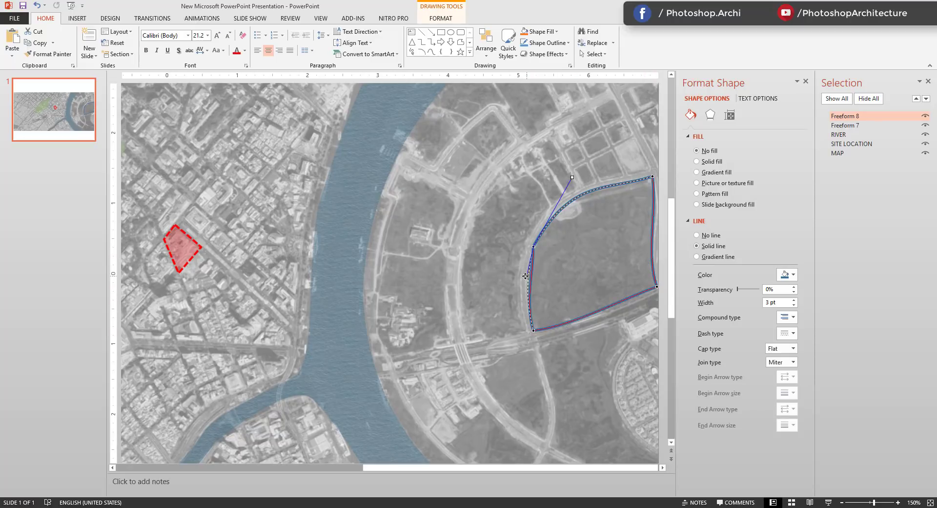
- Give the eastern plot freeform a light green solid fill with 50% transparency and no outline
{"action": "left_click", "coordinate": [705, 162]}
{"action": "left_click", "coordinate": [703, 268]}
{"action": "left_click", "coordinate": [787, 223]}
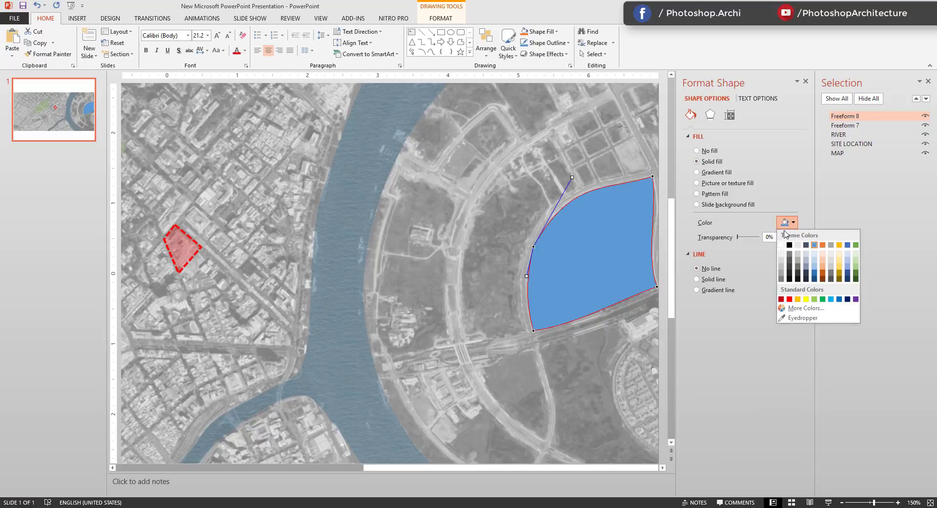
{"action": "left_click", "coordinate": [856, 267]}
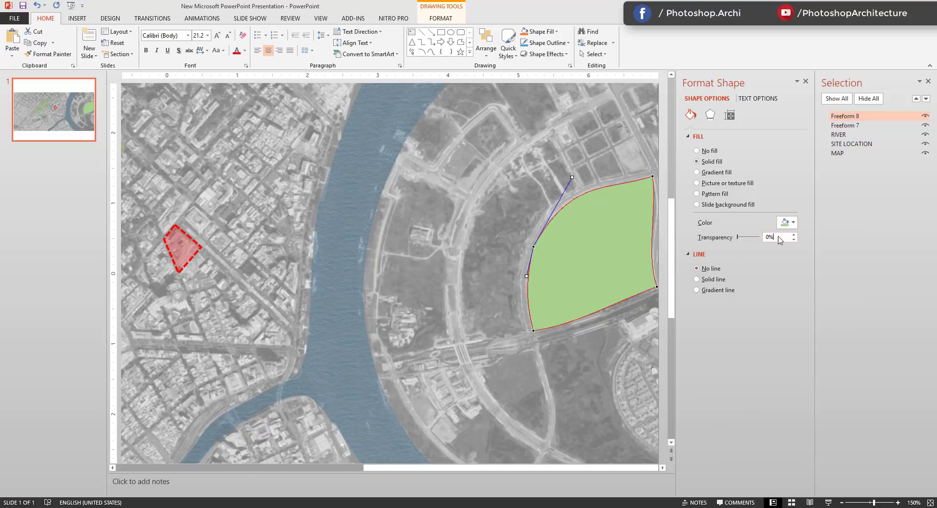
{"action": "type", "text": "50"}
{"action": "key", "text": "Return"}
- Rename Freeform 8 and Freeform 7 to GREEN
{"action": "scroll", "coordinate": [577, 256], "scroll_direction": "down", "scroll_amount": 5}
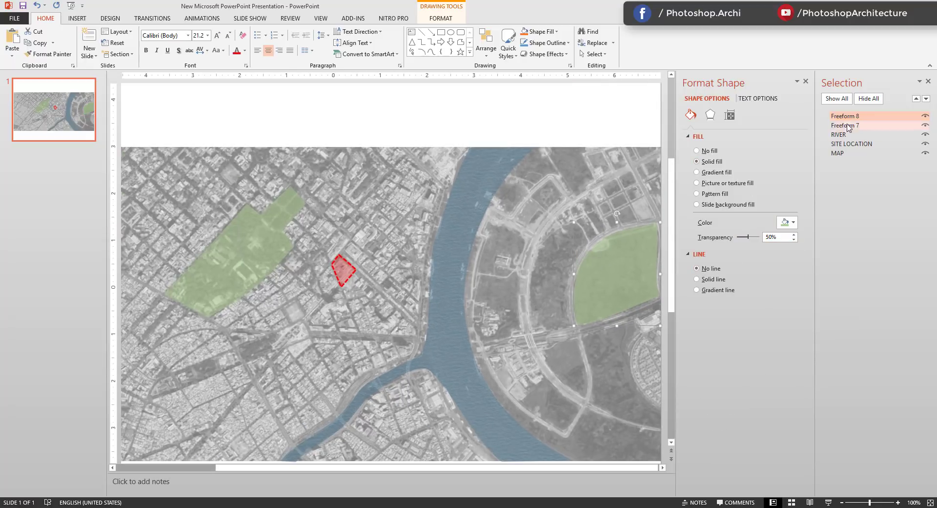
{"action": "double_click", "coordinate": [845, 116]}
{"action": "key", "text": "BackSpace"}
{"action": "type", "text": "GREE"}
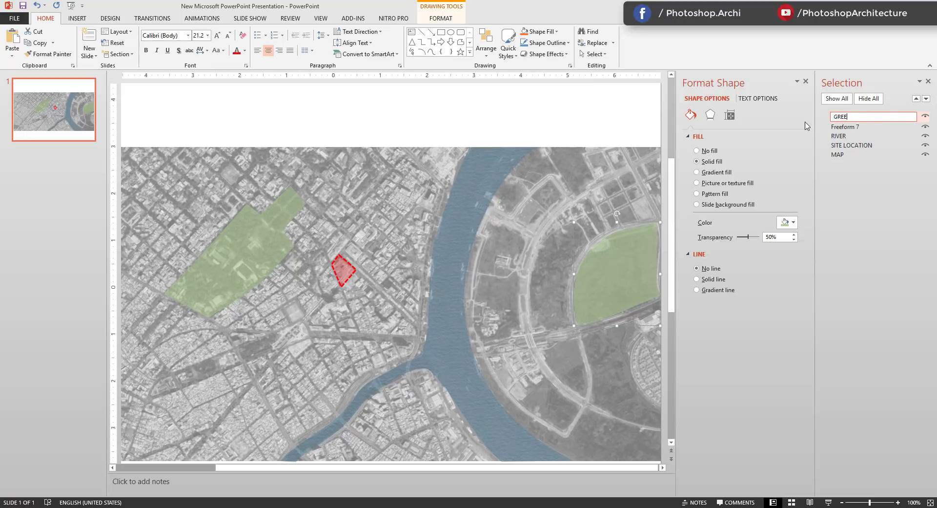
{"action": "type", "text": "N"}
{"action": "key", "text": "Tab"}
{"action": "type", "text": "G"}
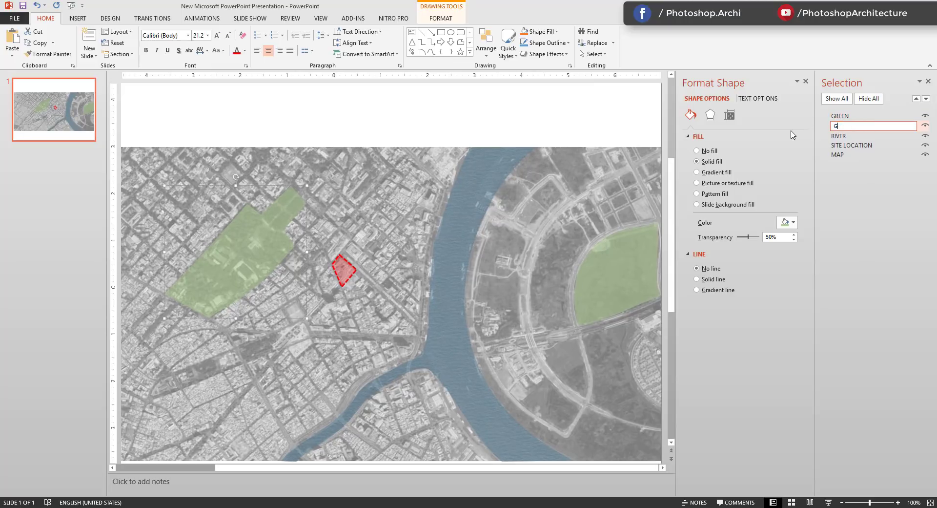
{"action": "key", "text": "Return"}
- Group the two green area shapes, name the group GREEN and deselect it
{"action": "left_click", "coordinate": [601, 262], "text": "shift"}
{"action": "right_click", "coordinate": [266, 253]}
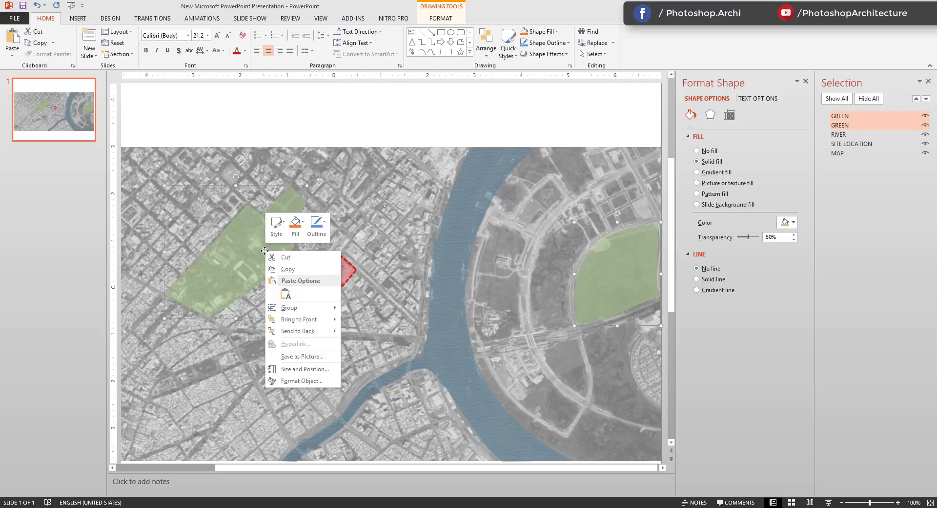
{"action": "mouse_move", "coordinate": [297, 308]}
{"action": "left_click", "coordinate": [359, 307]}
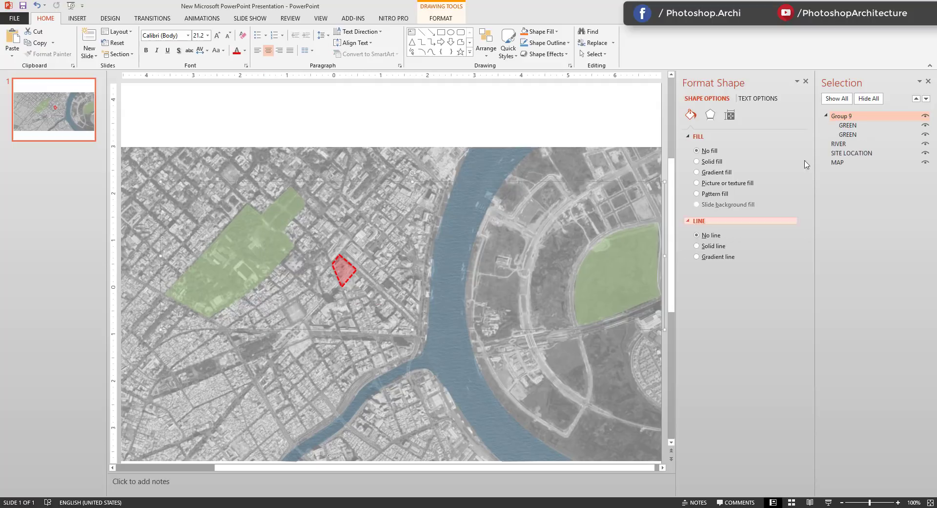
{"action": "double_click", "coordinate": [842, 117]}
{"action": "key", "text": "Return"}
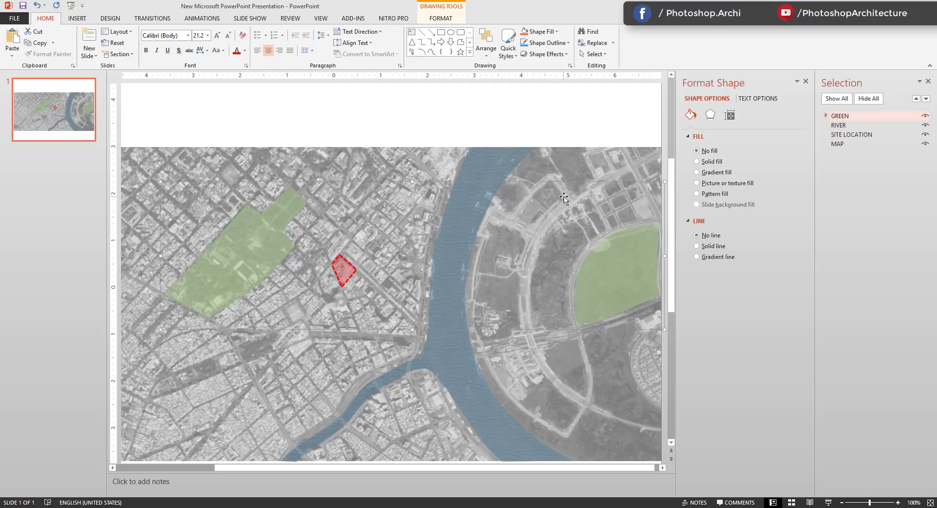
{"action": "left_click", "coordinate": [474, 213]}
{"action": "scroll", "coordinate": [474, 212], "scroll_direction": "down", "scroll_amount": 2}
{"action": "left_click", "coordinate": [481, 137]}
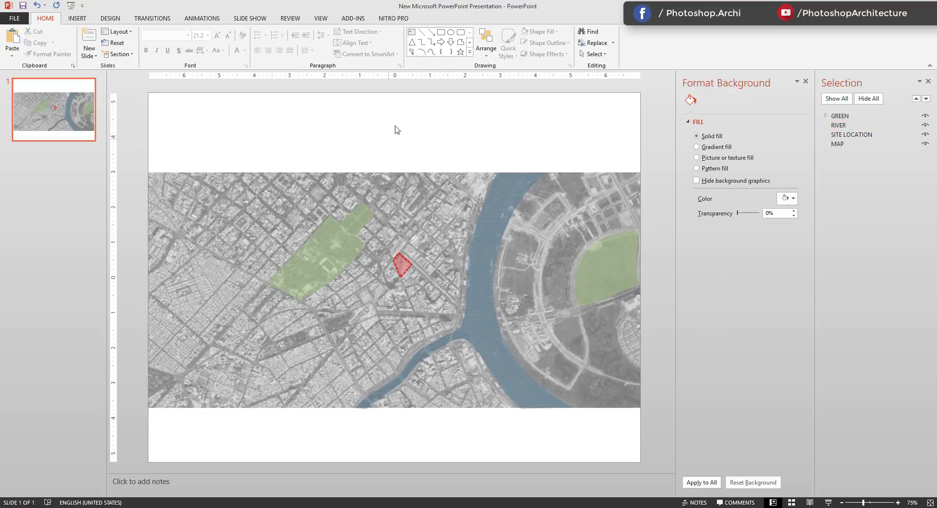
{"action": "left_click", "coordinate": [441, 32]}
{"action": "left_click_drag", "start_coordinate": [395, 146], "coordinate": [446, 161]}
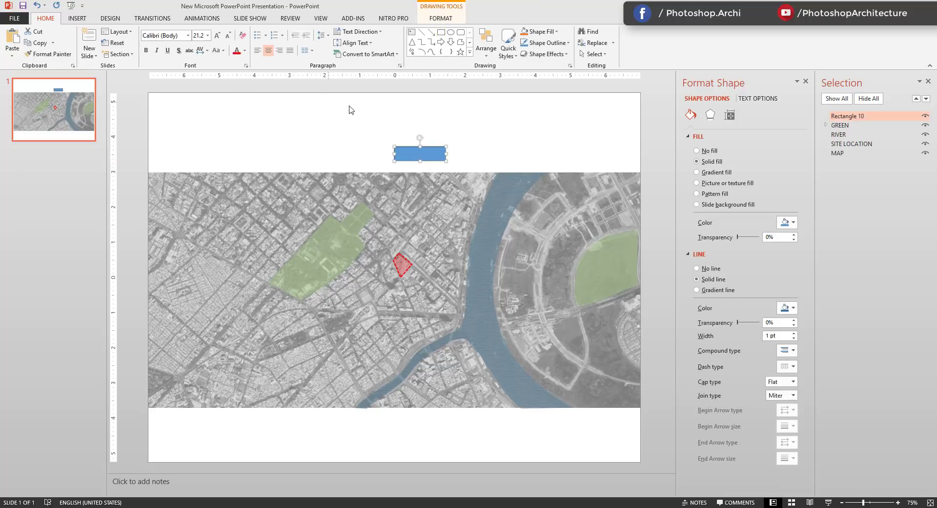
{"action": "key", "text": "ctrl+z"}
- Insert a text box in the white area above the map reading SITE LOCATION
{"action": "left_click", "coordinate": [77, 18]}
{"action": "left_click", "coordinate": [371, 44]}
{"action": "left_click_drag", "start_coordinate": [384, 142], "coordinate": [470, 161]}
{"action": "type", "text": "SITE LOCATION"}
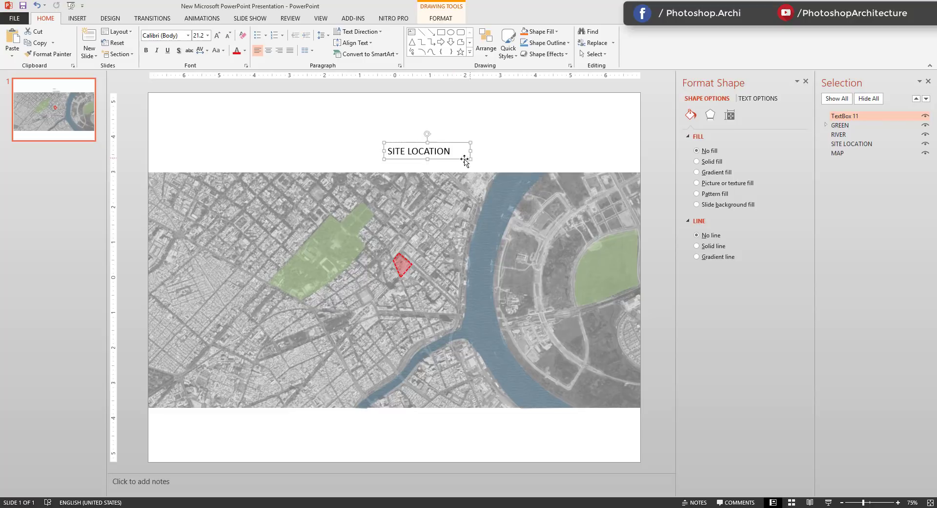
- Format the SITE LOCATION text as 10 pt bold and narrow its text box to 1.16"
{"action": "triple_click", "coordinate": [434, 152]}
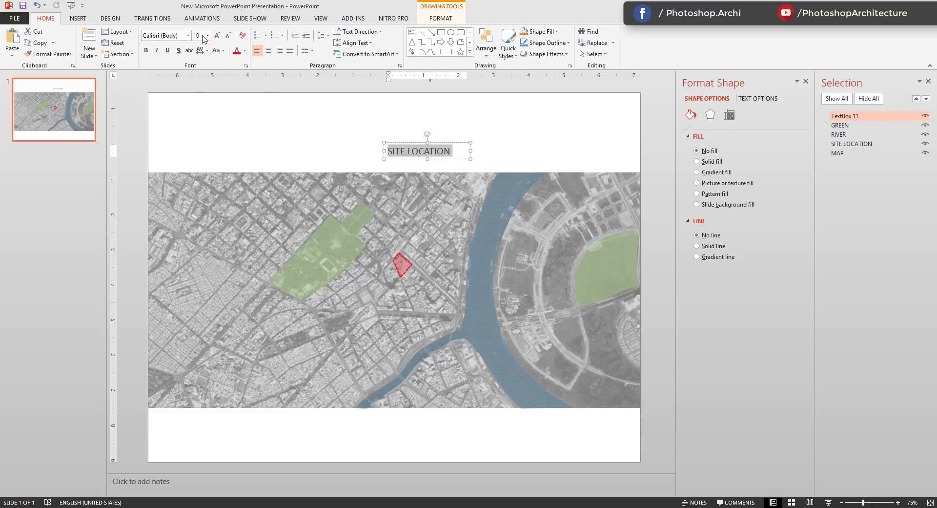
{"action": "scroll", "coordinate": [413, 119], "scroll_direction": "up", "scroll_amount": 5}
{"action": "left_click", "coordinate": [146, 50]}
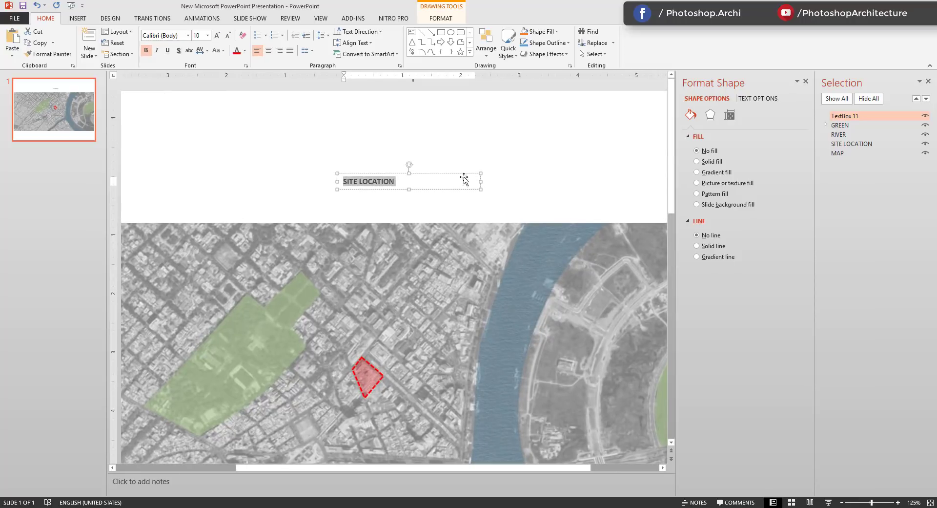
{"action": "left_click_drag", "start_coordinate": [481, 181], "coordinate": [405, 181]}
- Give the SITE LOCATION label a solid dark gray fill with white text and place it just above the map's upper edge
{"action": "left_click", "coordinate": [441, 18]}
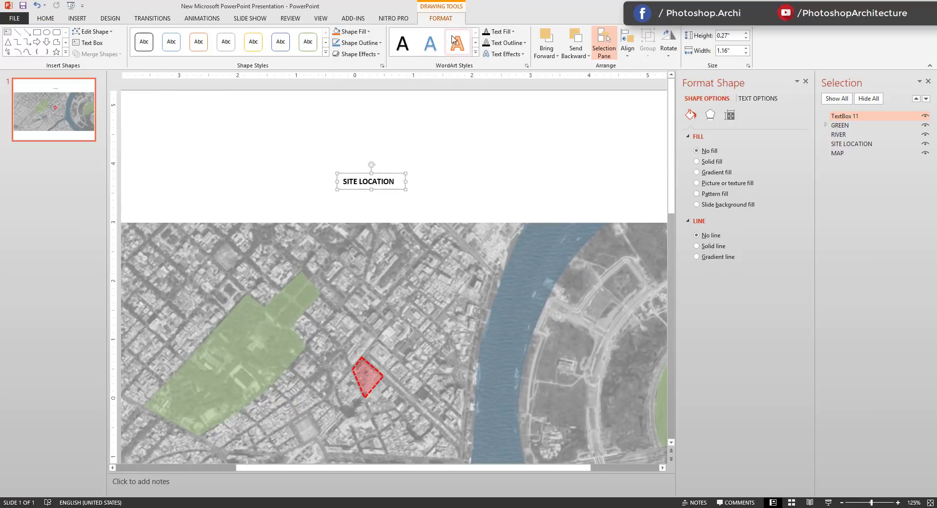
{"action": "left_click", "coordinate": [349, 31]}
{"action": "key", "text": "Escape"}
{"action": "left_click", "coordinate": [703, 165]}
{"action": "left_click", "coordinate": [787, 222]}
{"action": "left_click", "coordinate": [792, 265]}
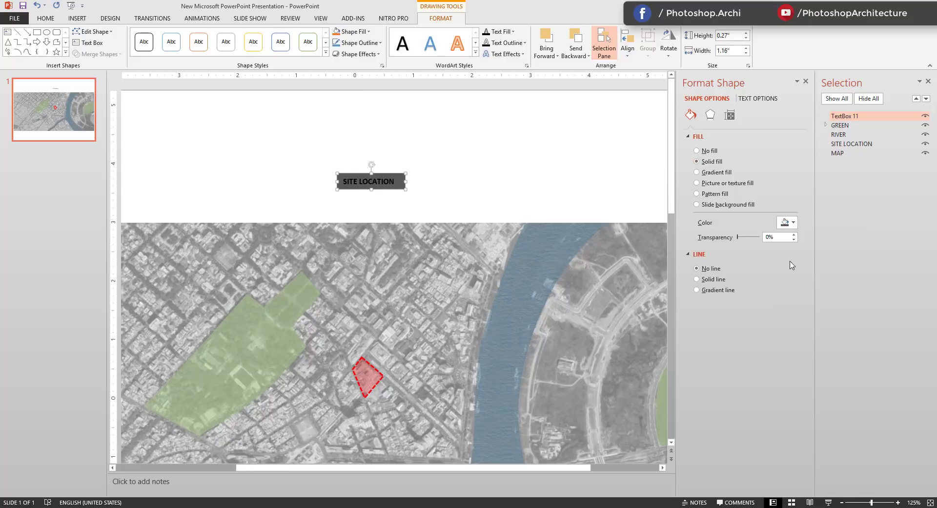
{"action": "left_click", "coordinate": [513, 31]}
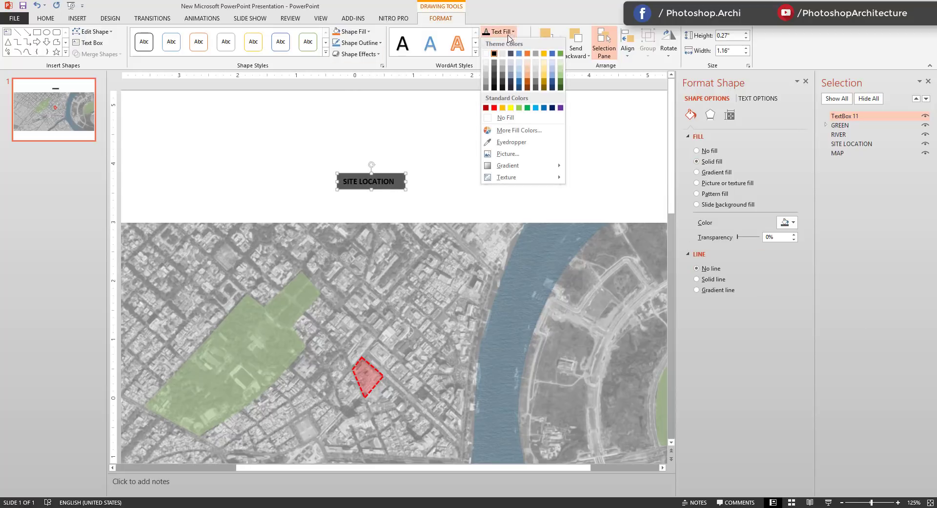
{"action": "left_click", "coordinate": [488, 50]}
{"action": "left_click_drag", "start_coordinate": [404, 182], "coordinate": [378, 200]}
{"action": "left_click", "coordinate": [427, 184]}
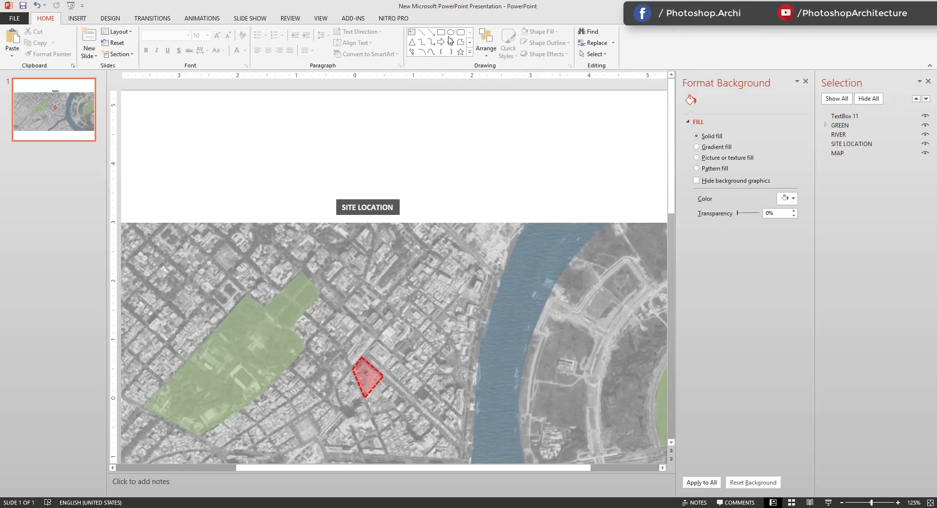
- Draw a vertical straight line between the SITE LOCATION label and the red site shape and color it dark gray
{"action": "left_click", "coordinate": [423, 34]}
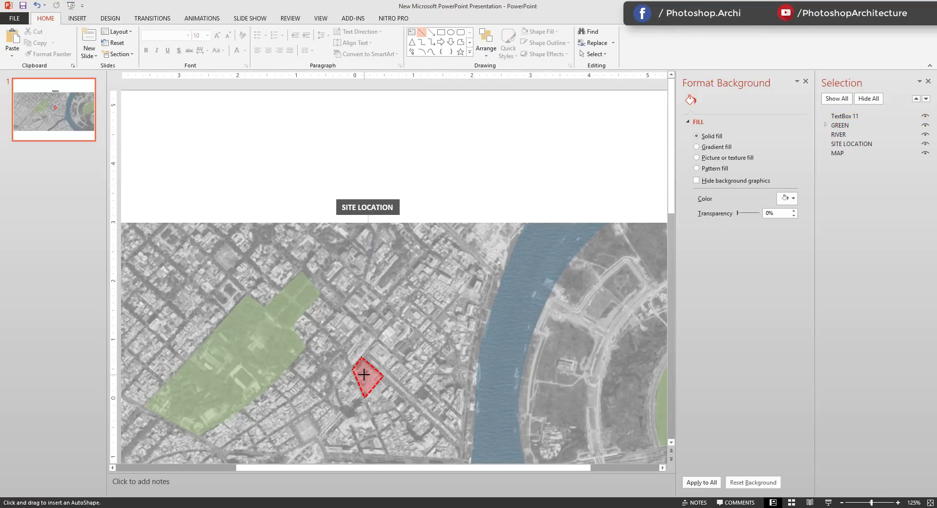
{"action": "left_click_drag", "start_coordinate": [363, 374], "coordinate": [367, 357]}
{"action": "left_click", "coordinate": [786, 249]}
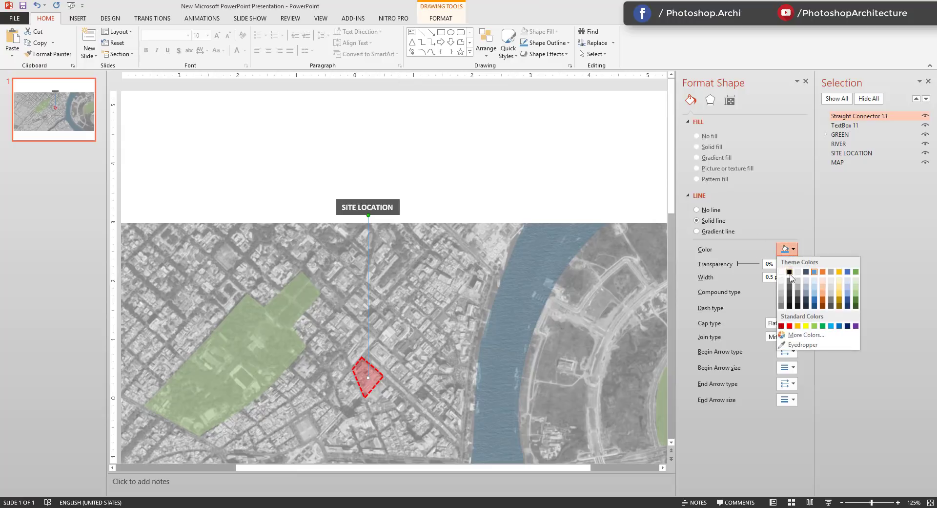
{"action": "left_click", "coordinate": [791, 268]}
- Set the site leader line's width to 1 pt and give it a dashed line style
{"action": "left_click_drag", "start_coordinate": [781, 278], "coordinate": [749, 282]}
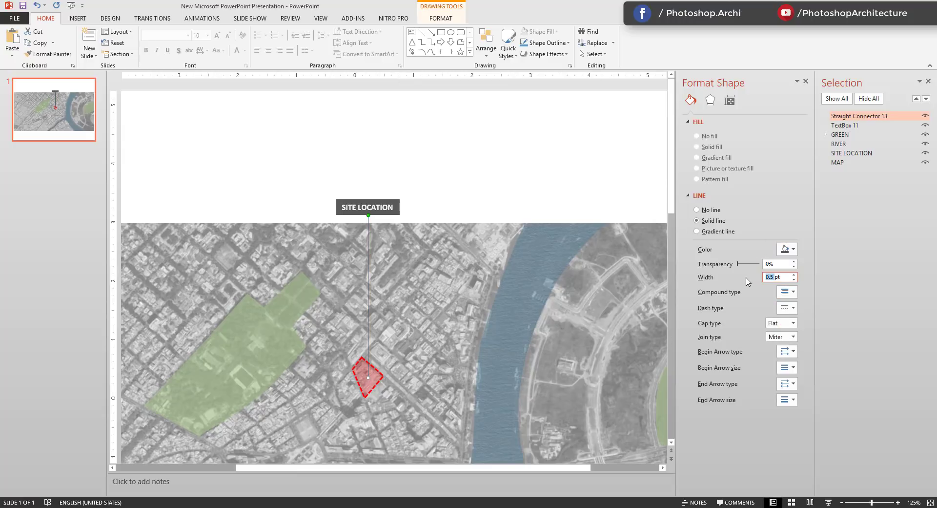
{"action": "type", "text": "1.5"}
{"action": "key", "text": "Return"}
{"action": "type", "text": "1"}
{"action": "key", "text": "Return"}
{"action": "left_click", "coordinate": [787, 307]}
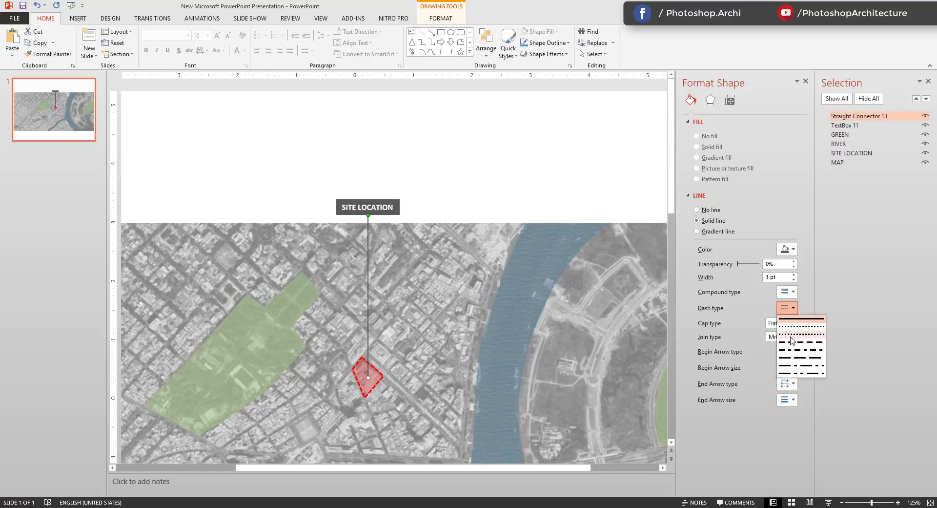
{"action": "left_click", "coordinate": [801, 339]}
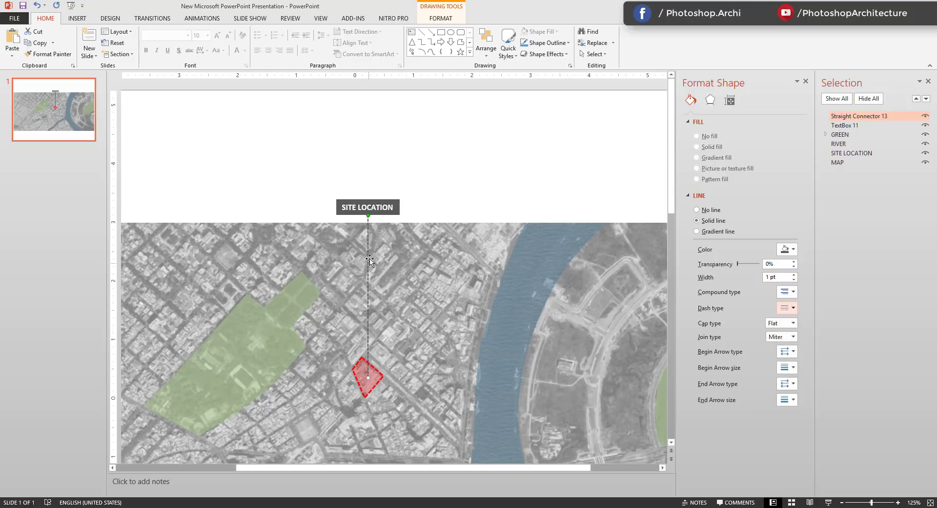
- Set the site leader line's cap type to Round and deselect it
{"action": "left_click", "coordinate": [794, 323]}
{"action": "left_click", "coordinate": [779, 340]}
{"action": "scroll", "coordinate": [390, 388], "scroll_direction": "up", "scroll_amount": 5}
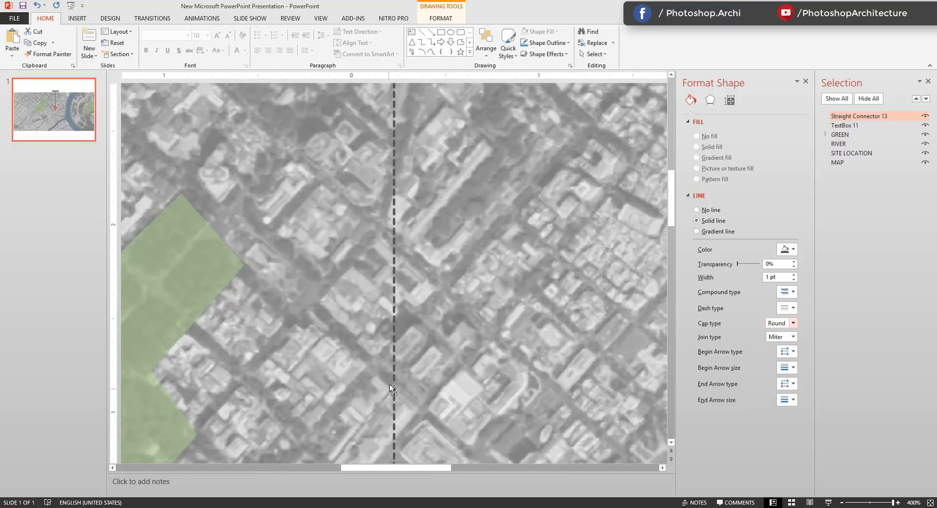
{"action": "left_click", "coordinate": [395, 362], "text": "shift"}
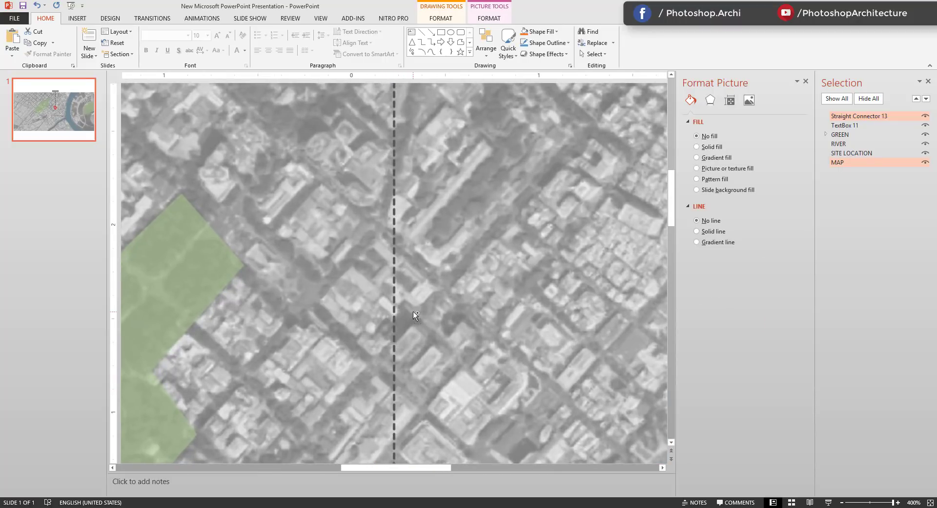
{"action": "scroll", "coordinate": [413, 311], "scroll_direction": "down", "scroll_amount": 3}
{"action": "scroll", "coordinate": [411, 212], "scroll_direction": "up", "scroll_amount": 4}
{"action": "left_click", "coordinate": [480, 121]}
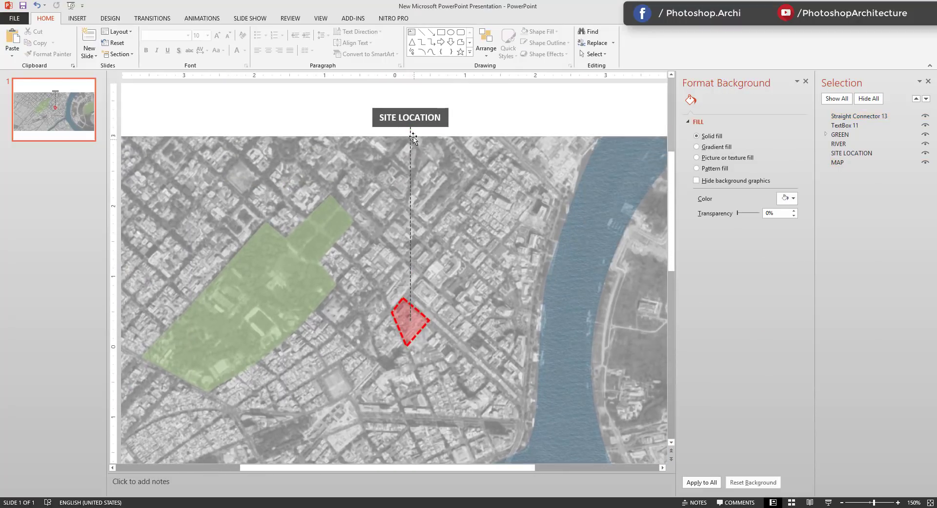
- Widen the site leader line to 5 pt and compare the Square, Flat and Round cap types on it
{"action": "left_click", "coordinate": [413, 137]}
{"action": "key", "text": "BackSpace"}
{"action": "type", "text": "5"}
{"action": "key", "text": "Return"}
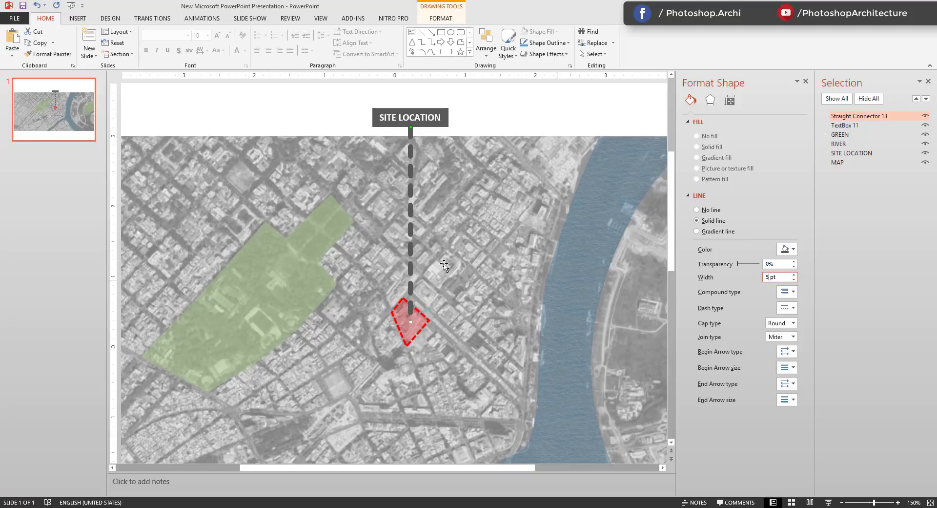
{"action": "left_click", "coordinate": [794, 323]}
{"action": "left_click", "coordinate": [782, 333]}
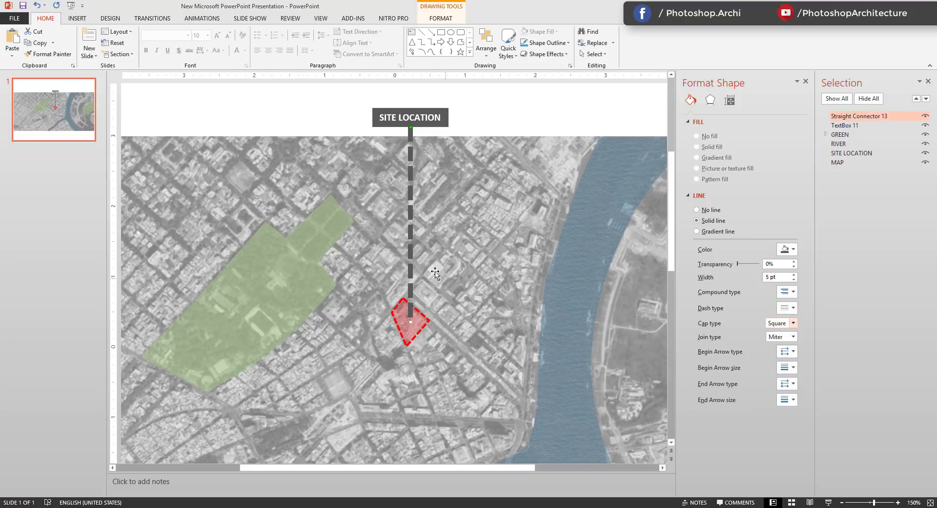
{"action": "left_click", "coordinate": [794, 323]}
{"action": "left_click", "coordinate": [779, 342]}
{"action": "left_click", "coordinate": [793, 323]}
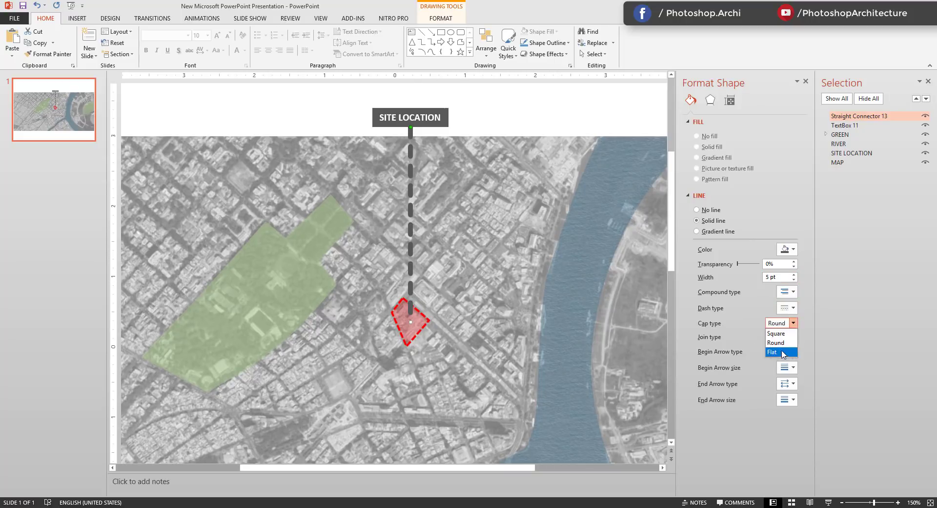
{"action": "left_click", "coordinate": [778, 352]}
{"action": "left_click", "coordinate": [794, 323]}
{"action": "left_click", "coordinate": [779, 342]}
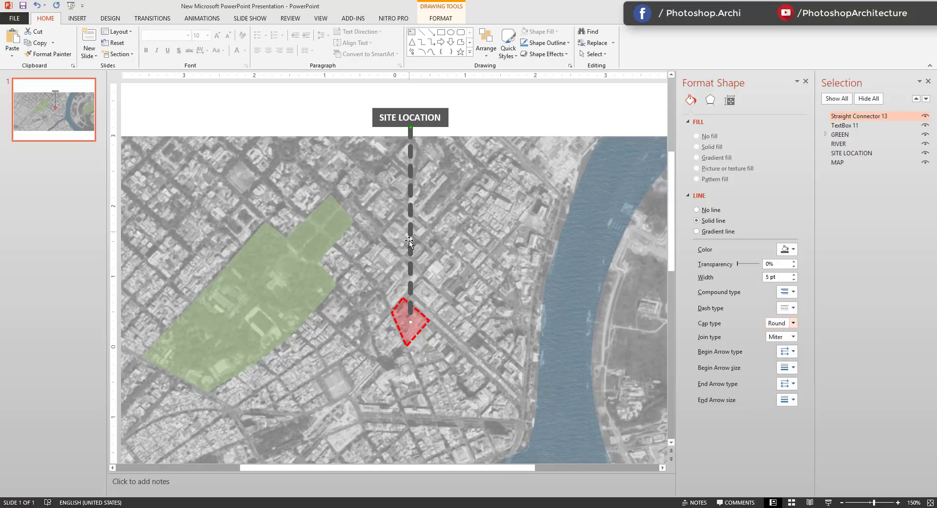
- Set the site leader line's width to 1.5 pt
{"action": "double_click", "coordinate": [772, 275]}
{"action": "type", "text": "1.5"}
{"action": "key", "text": "Return"}
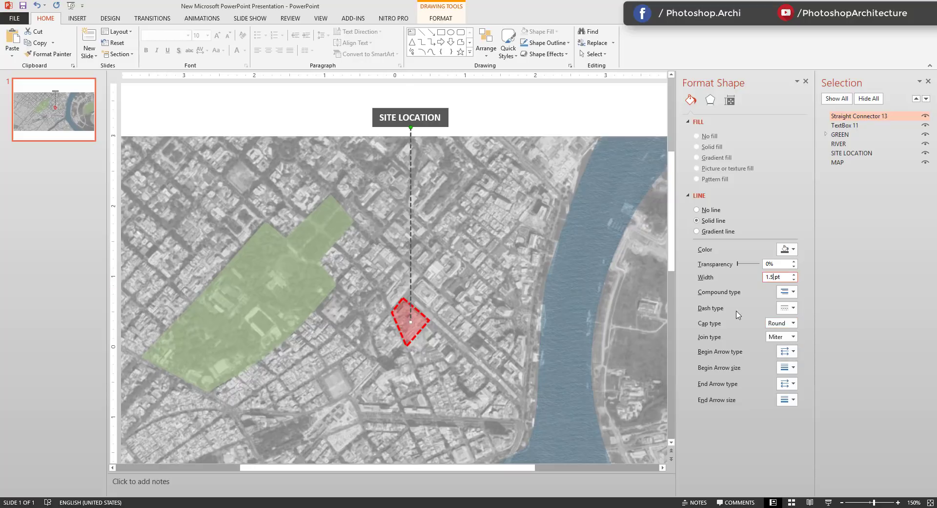
- Give the leader line's end on the site an oval arrowhead in the largest arrow size
{"action": "left_click", "coordinate": [787, 351]}
{"action": "left_click", "coordinate": [819, 385]}
{"action": "left_click", "coordinate": [789, 353]}
{"action": "left_click", "coordinate": [785, 367]}
{"action": "left_click", "coordinate": [789, 384]}
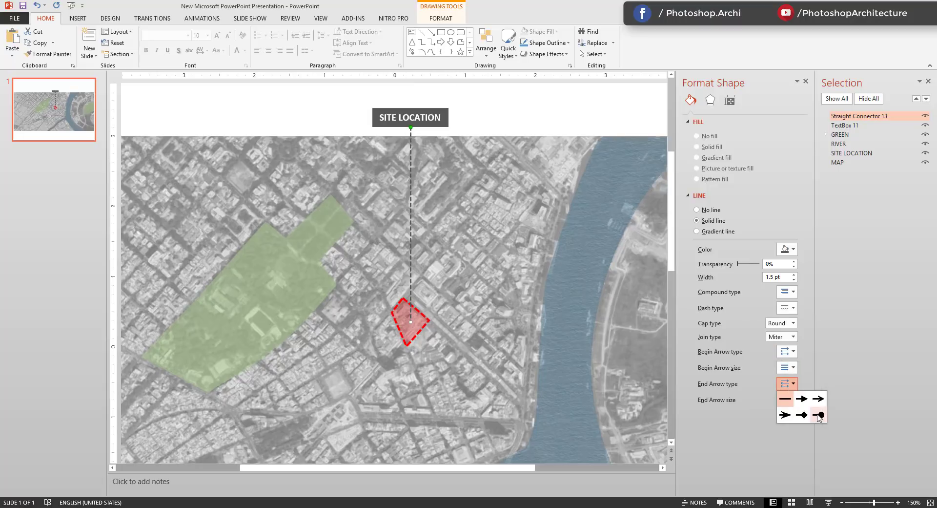
{"action": "left_click", "coordinate": [819, 415]}
{"action": "left_click", "coordinate": [787, 399]}
{"action": "left_click", "coordinate": [818, 447]}
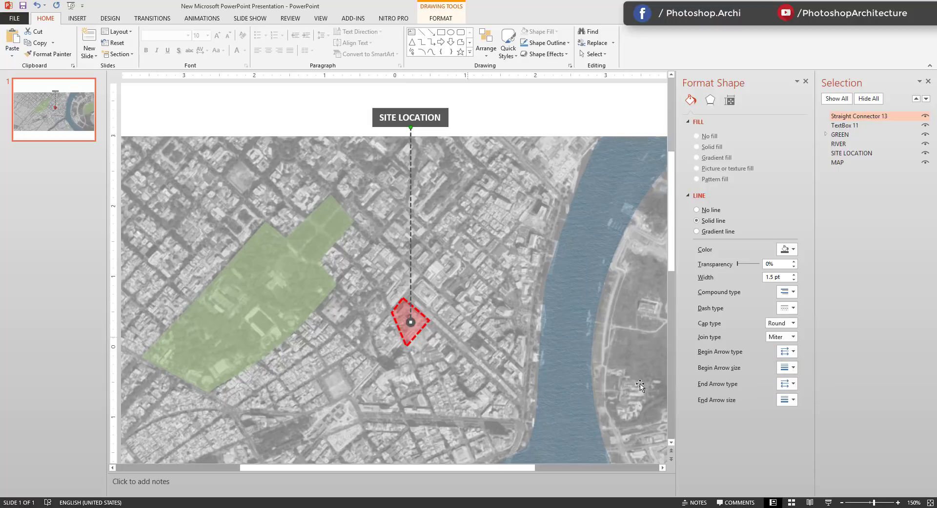
- Compare several arrowhead sizes and types on the leader line's site end, keeping a smaller oval arrowhead
{"action": "left_click", "coordinate": [787, 400]}
{"action": "left_click", "coordinate": [787, 416]}
{"action": "left_click", "coordinate": [787, 399]}
{"action": "left_click", "coordinate": [819, 416]}
{"action": "left_click", "coordinate": [787, 400]}
{"action": "left_click", "coordinate": [803, 432]}
{"action": "left_click", "coordinate": [787, 384]}
{"action": "left_click", "coordinate": [818, 399]}
{"action": "left_click", "coordinate": [787, 384]}
{"action": "left_click", "coordinate": [786, 415]}
{"action": "left_click", "coordinate": [787, 384]}
{"action": "left_click", "coordinate": [803, 399]}
- Group the SITE LOCATION text box with its leader line
{"action": "scroll", "coordinate": [411, 267], "scroll_direction": "down", "scroll_amount": 5}
{"action": "left_click", "coordinate": [401, 180], "text": "shift"}
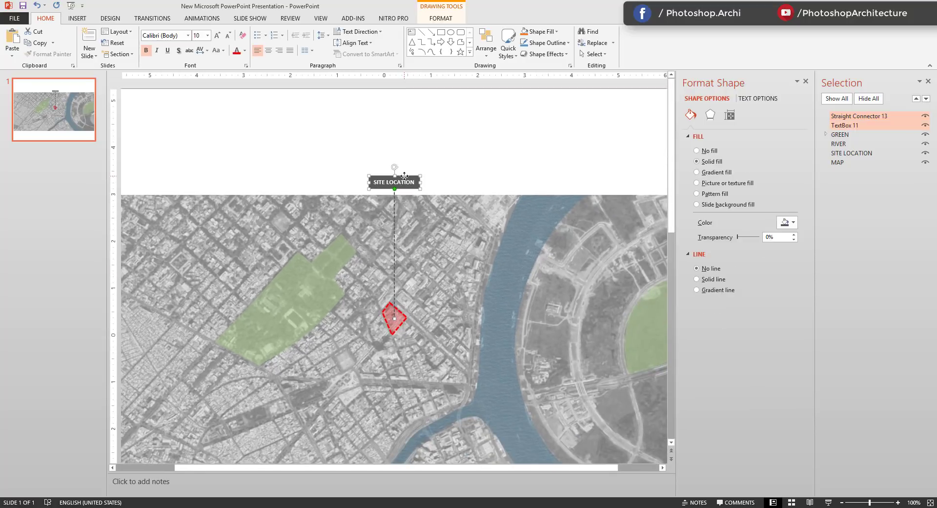
{"action": "right_click", "coordinate": [404, 179]}
{"action": "mouse_move", "coordinate": [439, 235]}
{"action": "left_click", "coordinate": [493, 236]}
- Rename the new label group TEXT and check it by toggling its visibility off and on
{"action": "double_click", "coordinate": [844, 117]}
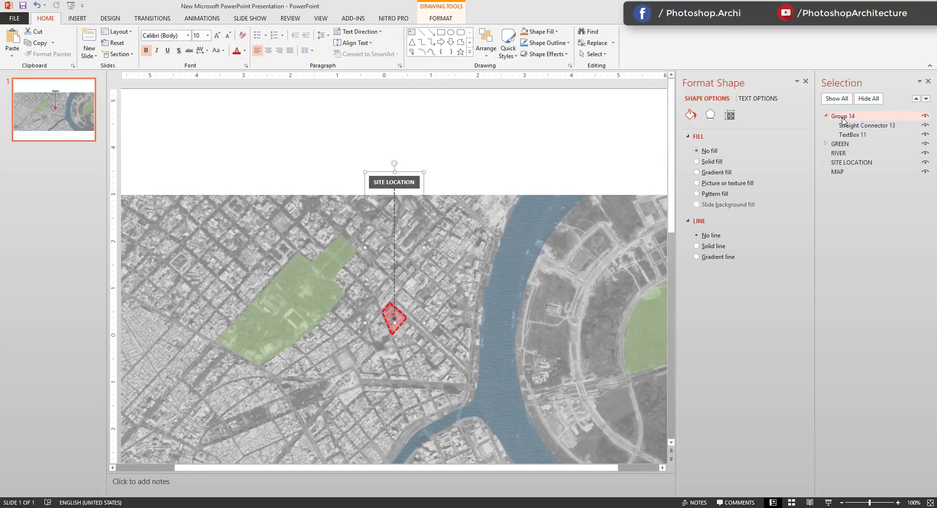
{"action": "key", "text": "Return"}
{"action": "left_click", "coordinate": [925, 115]}
{"action": "left_click", "coordinate": [925, 116]}
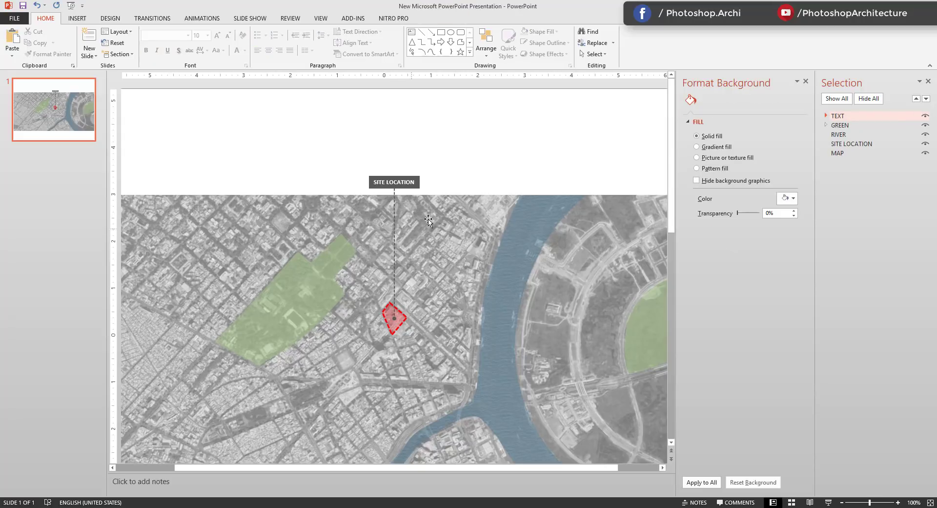
- Duplicate the SITE LOCATION label group, place the copy over the large green area west of the site and retitle it GREEN
{"action": "left_click", "coordinate": [410, 179]}
{"action": "right_click", "coordinate": [410, 179]}
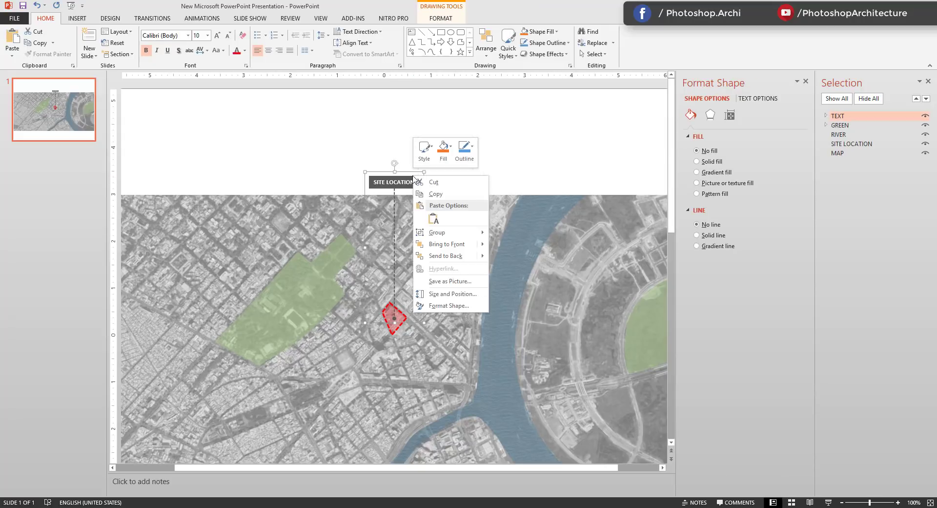
{"action": "left_click", "coordinate": [404, 181]}
{"action": "key", "text": "ctrl+d"}
{"action": "left_click_drag", "start_coordinate": [423, 182], "coordinate": [293, 177]}
{"action": "triple_click", "coordinate": [281, 184]}
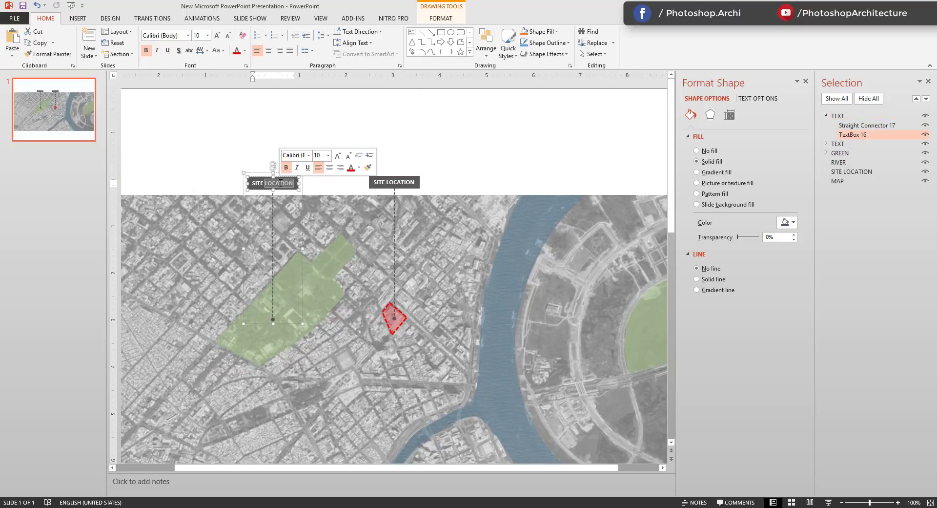
{"action": "type", "text": "GREEN"}
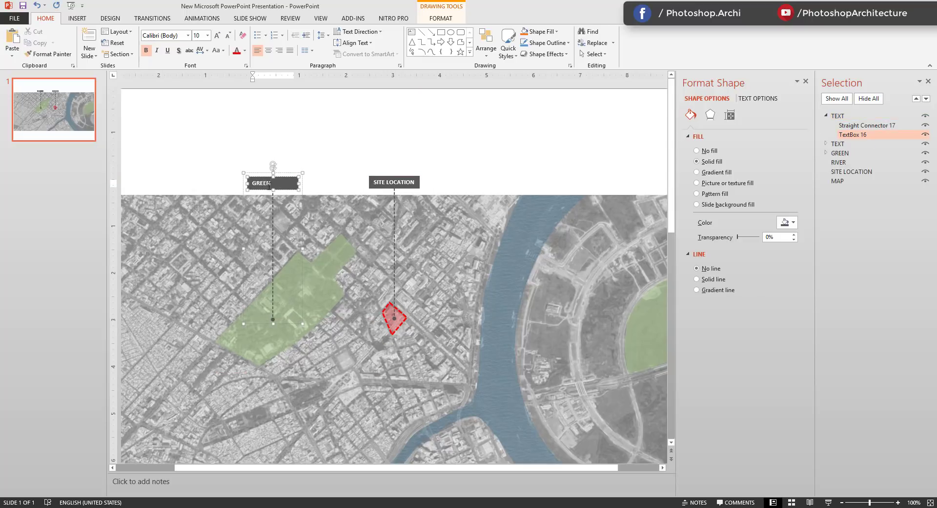
- Narrow the GREEN label's box to fit its text and straighten its leader line vertically onto the green area
{"action": "double_click", "coordinate": [259, 183]}
{"action": "left_click_drag", "start_coordinate": [298, 183], "coordinate": [279, 178]}
{"action": "left_click", "coordinate": [288, 318]}
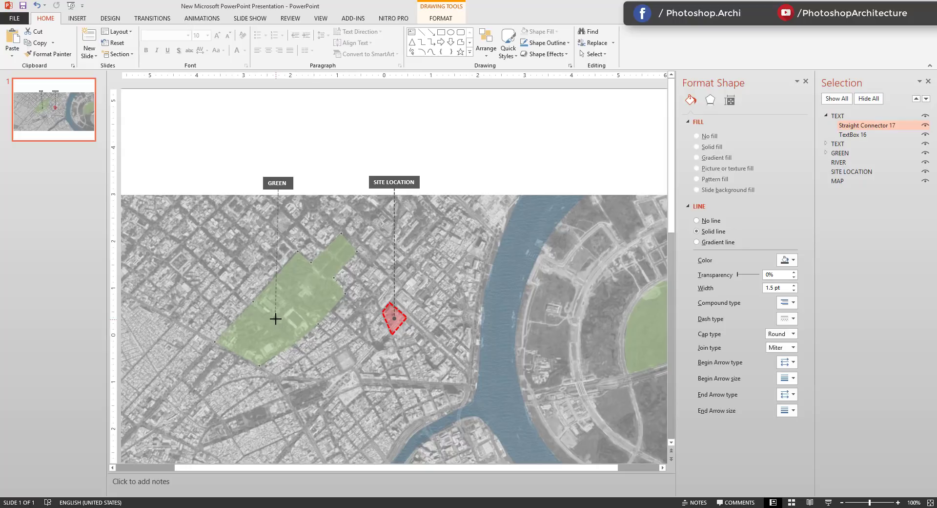
{"action": "left_click_drag", "start_coordinate": [275, 313], "coordinate": [276, 314]}
- Duplicate the GREEN label group and place the copy over the green area at the map's eastern edge
{"action": "left_click", "coordinate": [293, 173]}
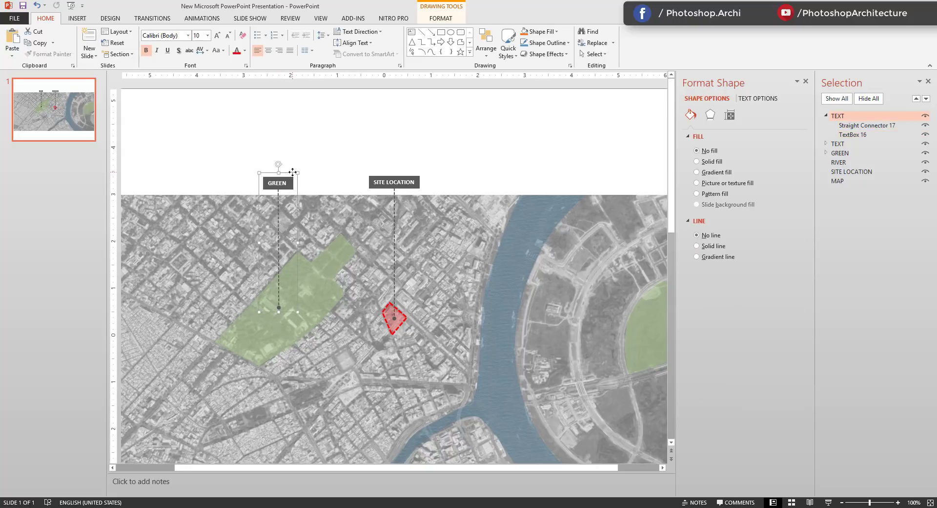
{"action": "key", "text": "ctrl+d"}
{"action": "scroll", "coordinate": [293, 173], "scroll_direction": "down", "scroll_amount": 2}
{"action": "left_click_drag", "start_coordinate": [328, 158], "coordinate": [524, 152]}
{"action": "left_click", "coordinate": [560, 166]}
- Duplicate the eastern GREEN label group above the river and shorten the copy's leader line to end on the water
{"action": "left_click", "coordinate": [603, 157]}
{"action": "key", "text": "ctrl+d"}
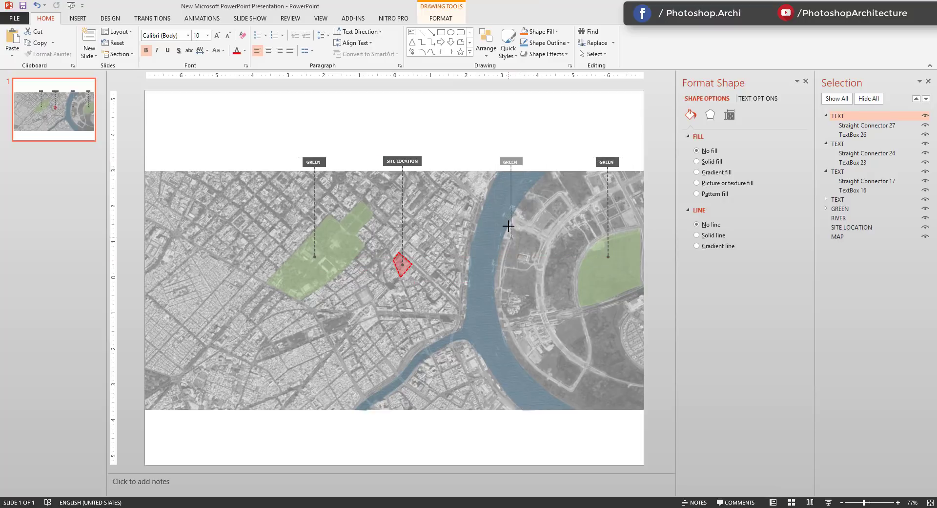
{"action": "left_click", "coordinate": [511, 208]}
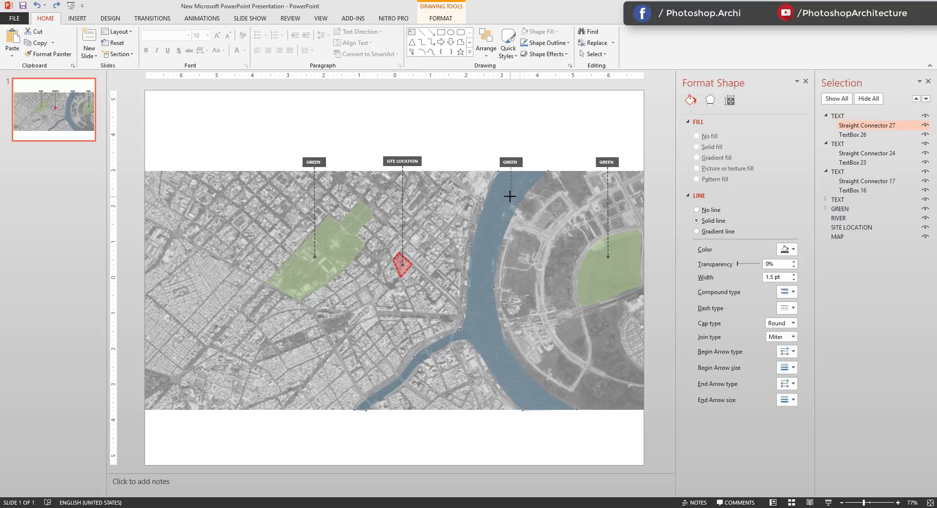
- Retitle the label above the river SAIGON RIVER and widen its box to fit one line
{"action": "double_click", "coordinate": [511, 162]}
{"action": "type", "text": "SAIGON RIVER"}
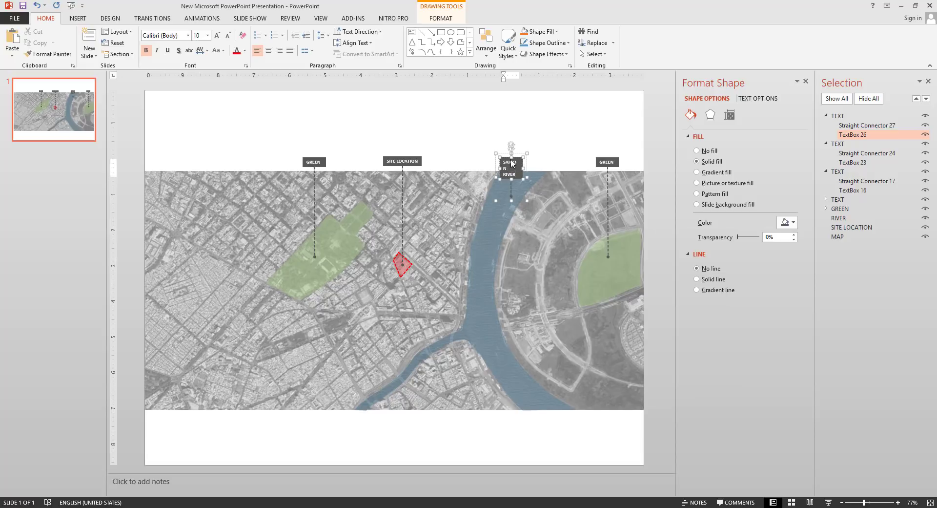
{"action": "left_click_drag", "start_coordinate": [523, 165], "coordinate": [537, 164]}
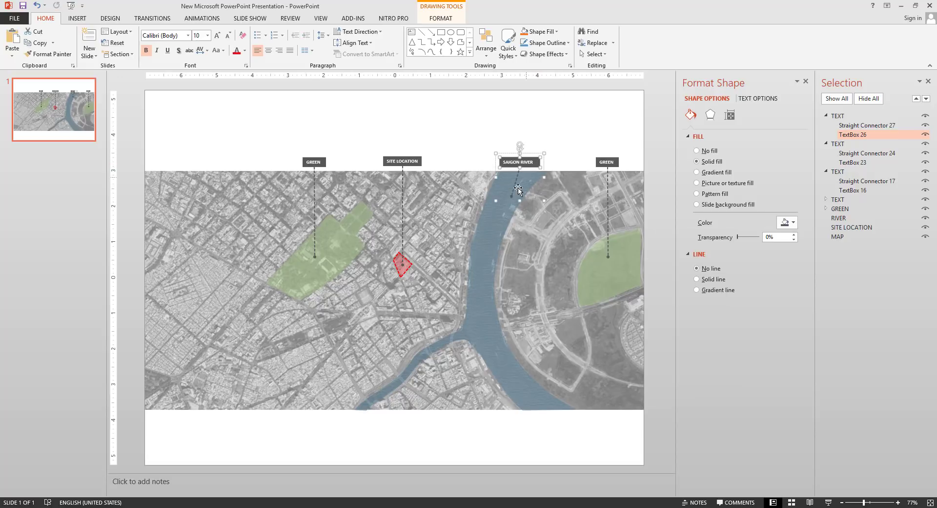
- Straighten the SAIGON RIVER leader line so it runs vertically from the label onto the river
{"action": "scroll", "coordinate": [535, 164], "scroll_direction": "up", "scroll_amount": 7, "text": "ctrl"}
{"action": "left_click", "coordinate": [368, 300]}
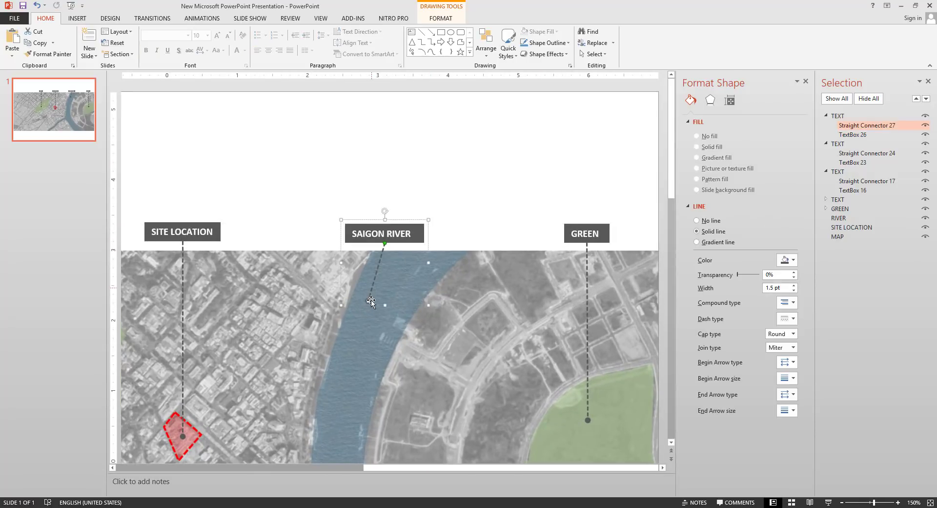
{"action": "left_click_drag", "start_coordinate": [368, 300], "coordinate": [385, 302]}
- Retitle the label of the large western green area CENTRAL PARK, and fit its box and leader line to the longer text
{"action": "scroll", "coordinate": [385, 304], "scroll_direction": "down", "scroll_amount": 5, "text": "ctrl"}
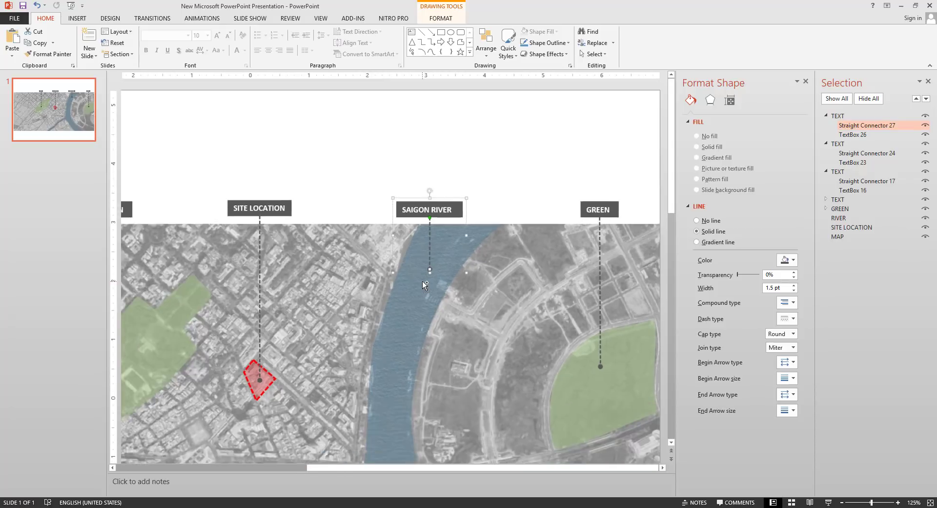
{"action": "double_click", "coordinate": [223, 184]}
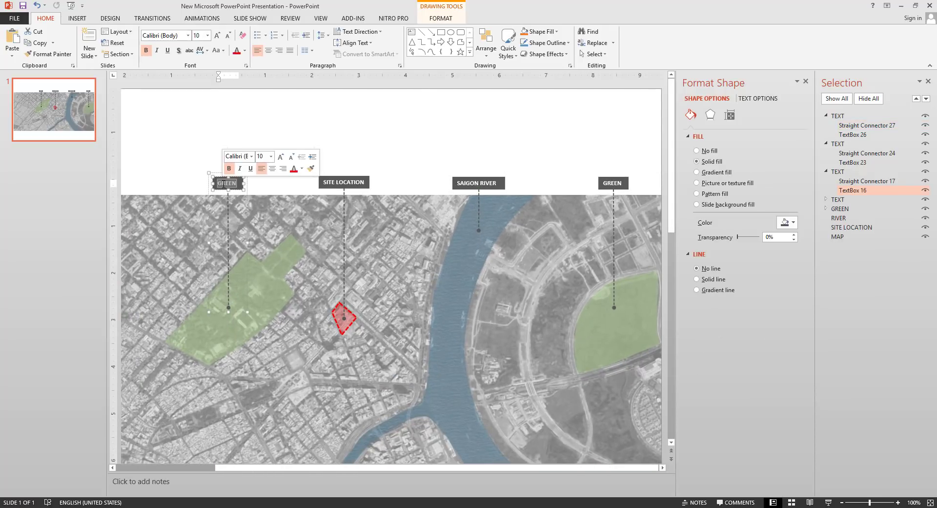
{"action": "type", "text": "CENTRAL PARK"}
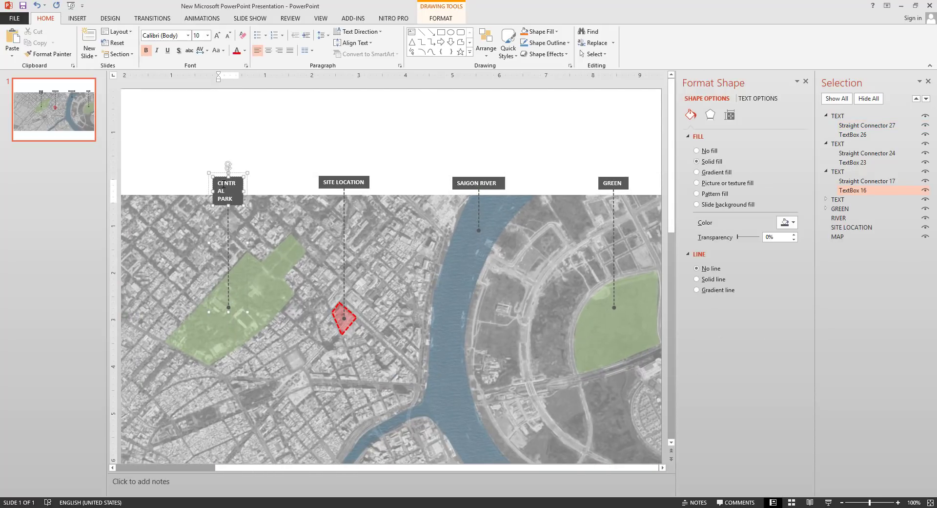
{"action": "left_click_drag", "start_coordinate": [248, 189], "coordinate": [266, 189]}
{"action": "left_click", "coordinate": [236, 306]}
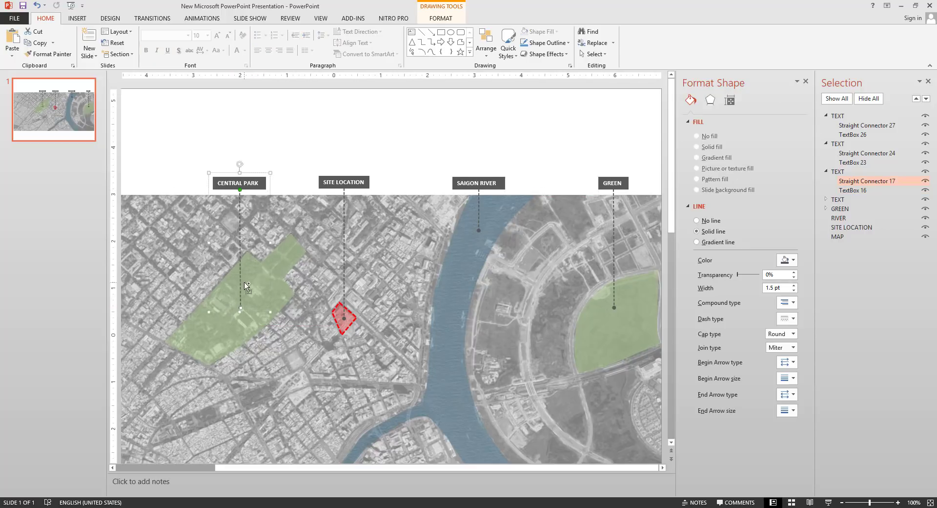
- Deselect the leader line and save the presentation
{"action": "scroll", "coordinate": [247, 287], "scroll_direction": "down", "scroll_amount": 1}
{"action": "left_click", "coordinate": [364, 128]}
{"action": "key", "text": "ctrl+s"}
- Insert the picture Chobenthanh04 and apply the black-framed oval picture style with a shadow below
{"action": "scroll", "coordinate": [319, 175], "scroll_direction": "down", "scroll_amount": 1}
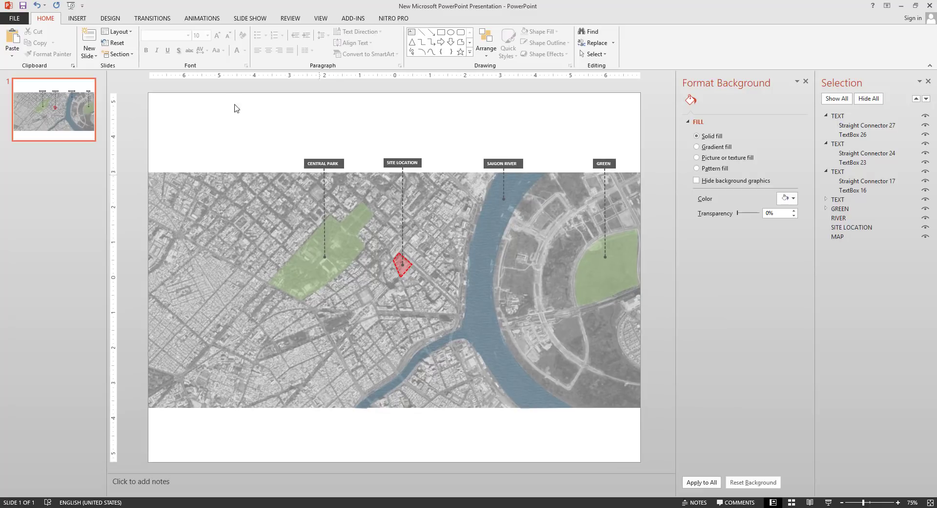
{"action": "left_click", "coordinate": [77, 18]}
{"action": "left_click", "coordinate": [63, 41]}
{"action": "left_click", "coordinate": [161, 85]}
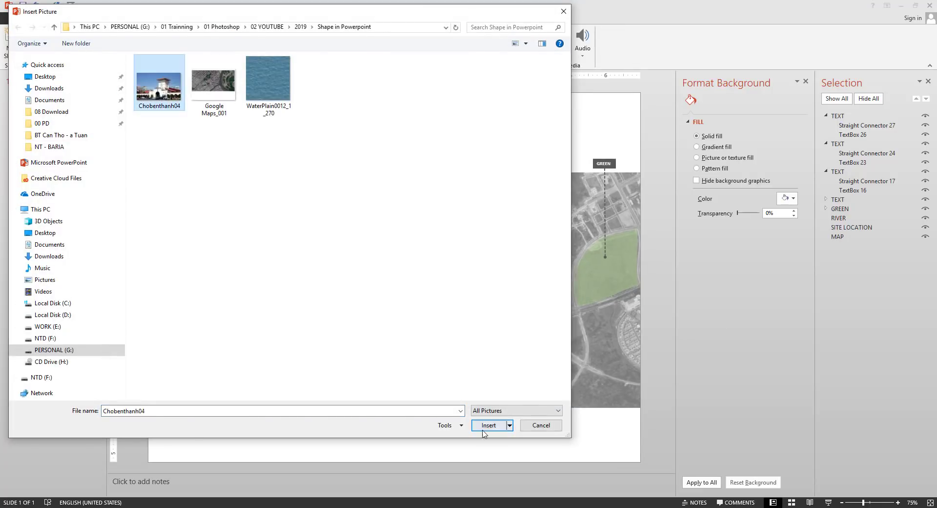
{"action": "left_click", "coordinate": [484, 431]}
{"action": "left_click", "coordinate": [443, 40]}
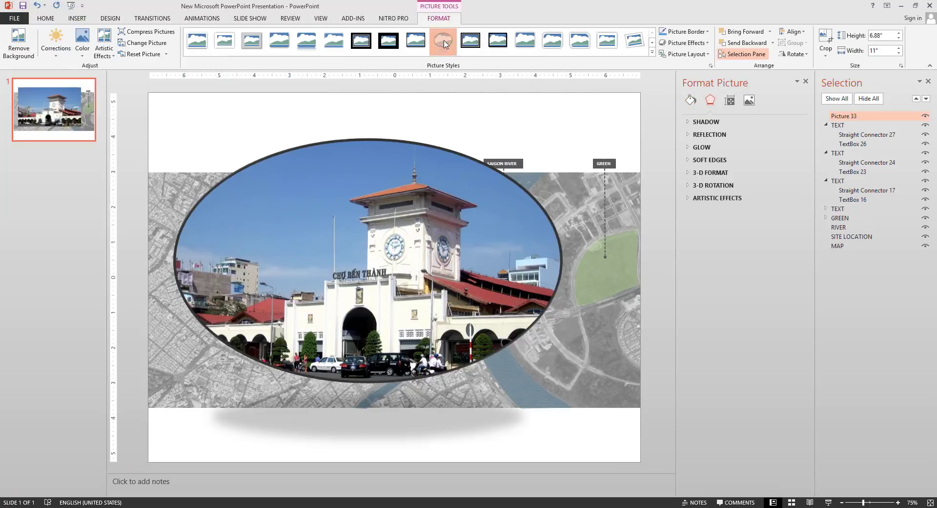
- Crop the oval market picture to a circle about 6.82" wide and remove its thick black border
{"action": "right_click", "coordinate": [481, 241]}
{"action": "left_click", "coordinate": [507, 219]}
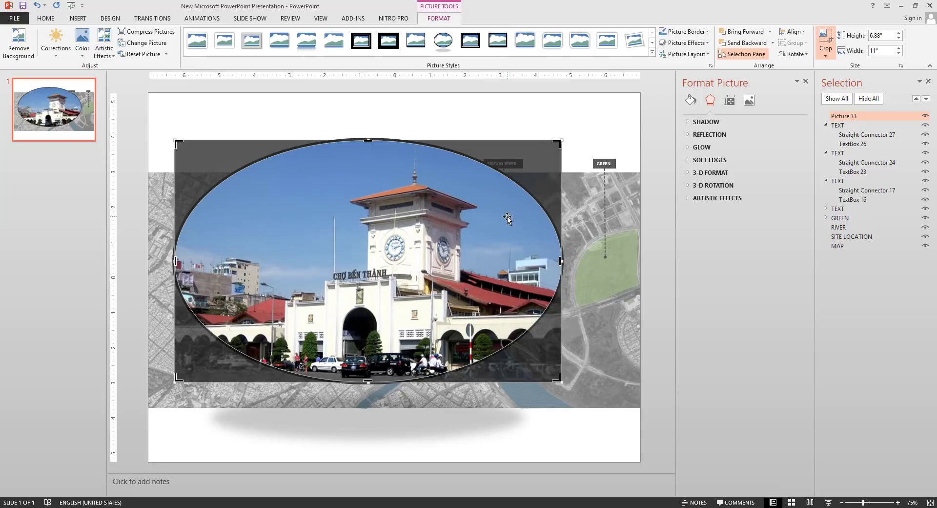
{"action": "left_click", "coordinate": [678, 30]}
{"action": "left_click", "coordinate": [626, 14]}
{"action": "left_click_drag", "start_coordinate": [562, 261], "coordinate": [415, 261]}
{"action": "left_click_drag", "start_coordinate": [296, 260], "coordinate": [206, 259]}
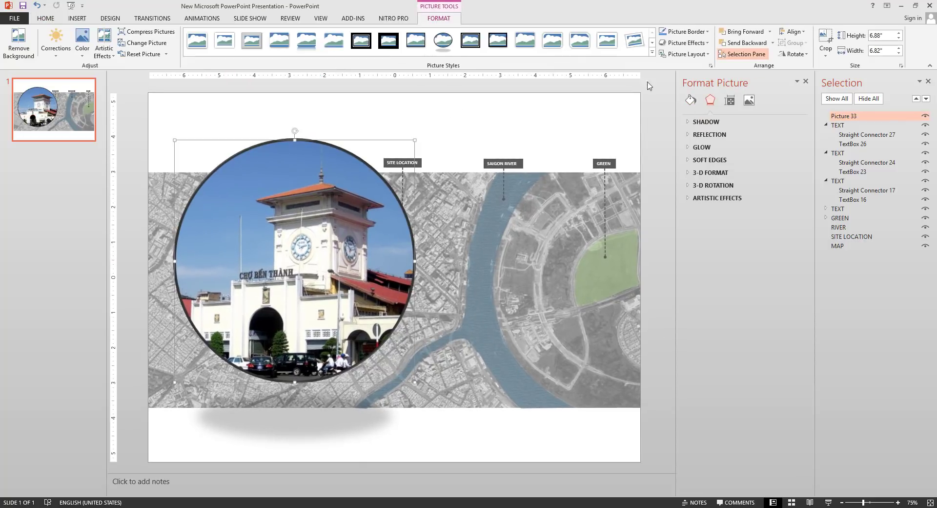
{"action": "left_click", "coordinate": [684, 31]}
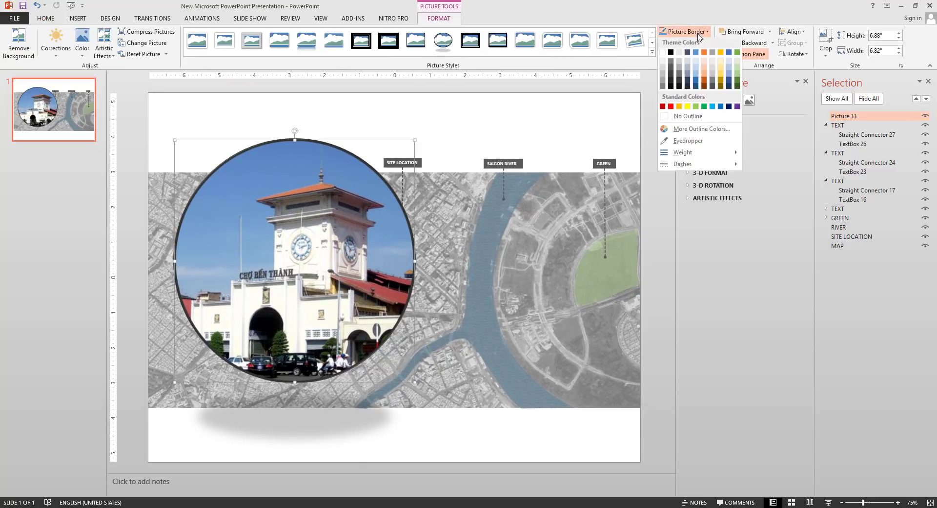
{"action": "left_click", "coordinate": [677, 167]}
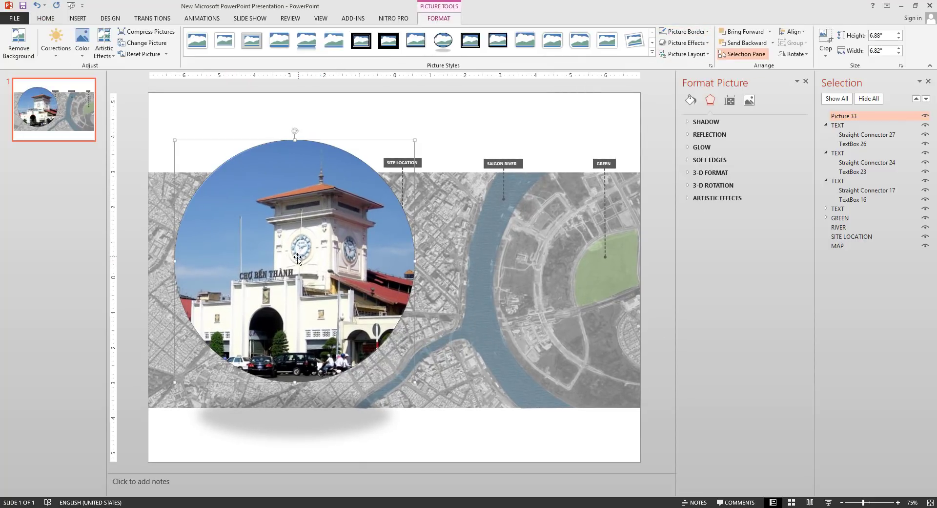
- Set the market picture's color saturation to the 33% preset
{"action": "left_click", "coordinate": [749, 100]}
{"action": "left_click", "coordinate": [689, 122]}
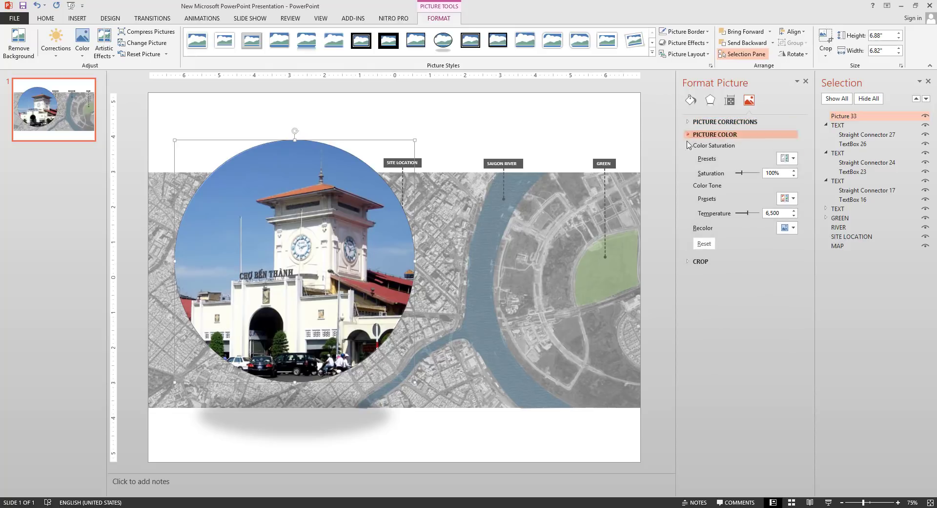
{"action": "left_click", "coordinate": [703, 134]}
{"action": "left_click", "coordinate": [703, 134]}
{"action": "left_click", "coordinate": [787, 158]}
{"action": "left_click", "coordinate": [752, 178]}
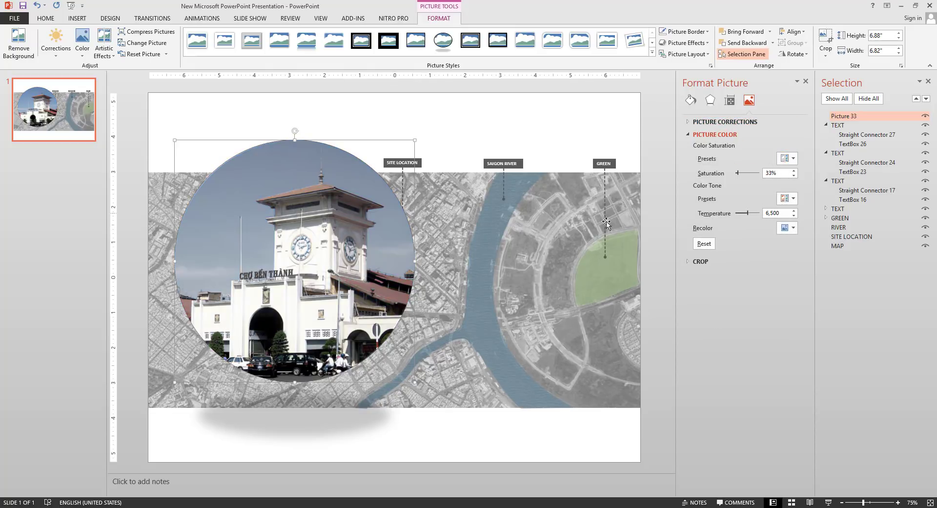